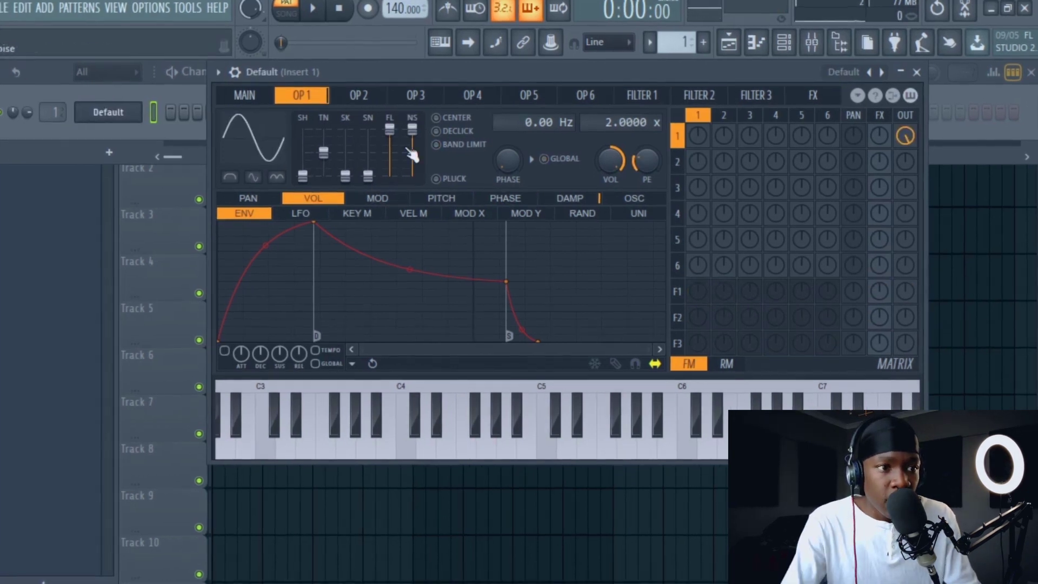
# Delete operator 1's final volume envelope point, lower the sustain point to zero, and set the operator's noise to maximum.
pyautogui.moveTo(412, 156); pyautogui.dragTo(415, 178)
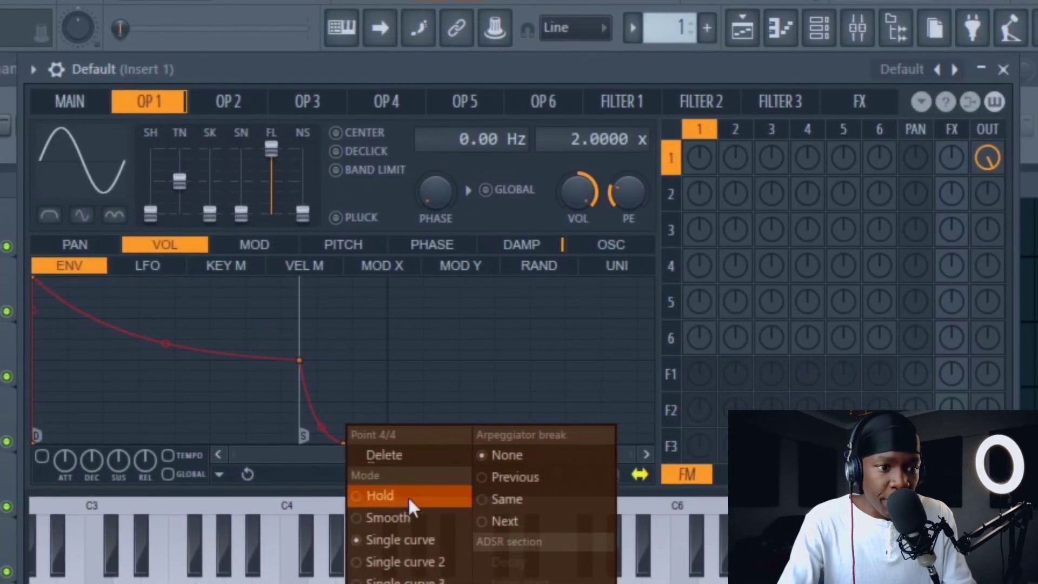
pyautogui.click(389, 459)
pyautogui.moveTo(298, 360); pyautogui.dragTo(299, 445)
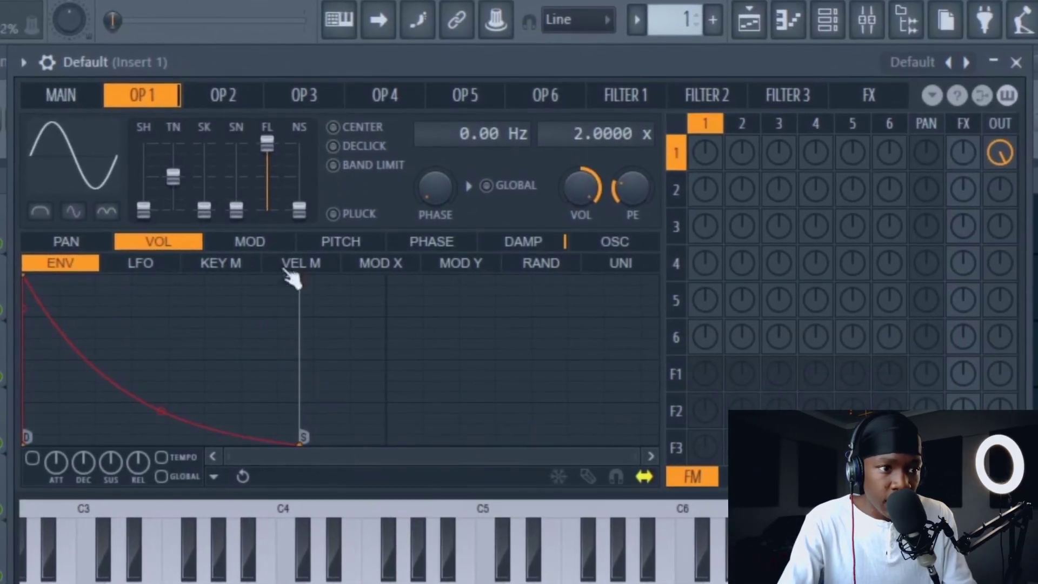
pyautogui.moveTo(301, 212); pyautogui.dragTo(301, 147)
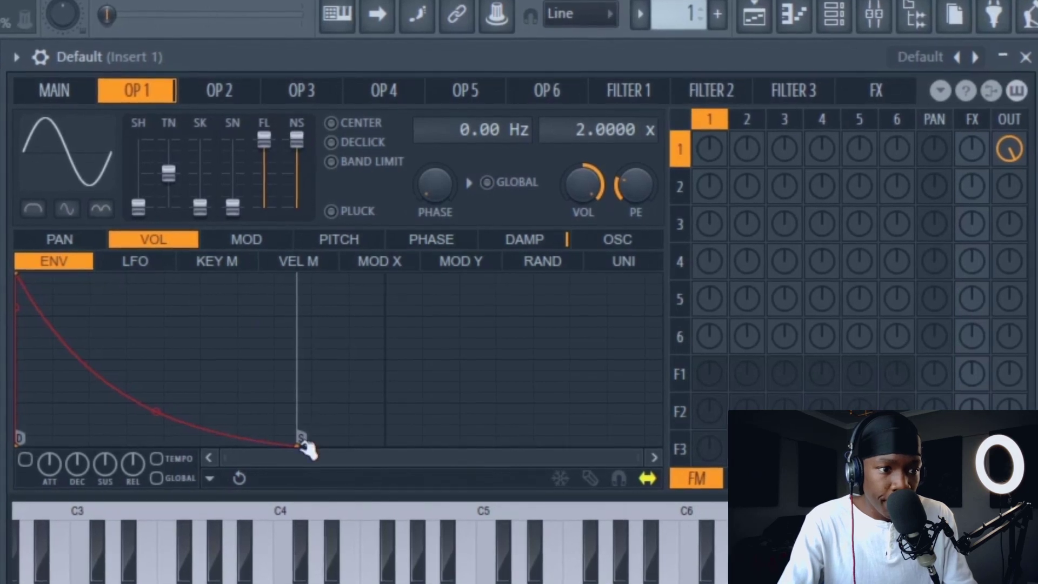
# Enable operator 1's volume envelope and shorten its decay so the noise fades out quickly to silence.
pyautogui.click(25, 460)
pyautogui.moveTo(301, 445); pyautogui.dragTo(116, 476)
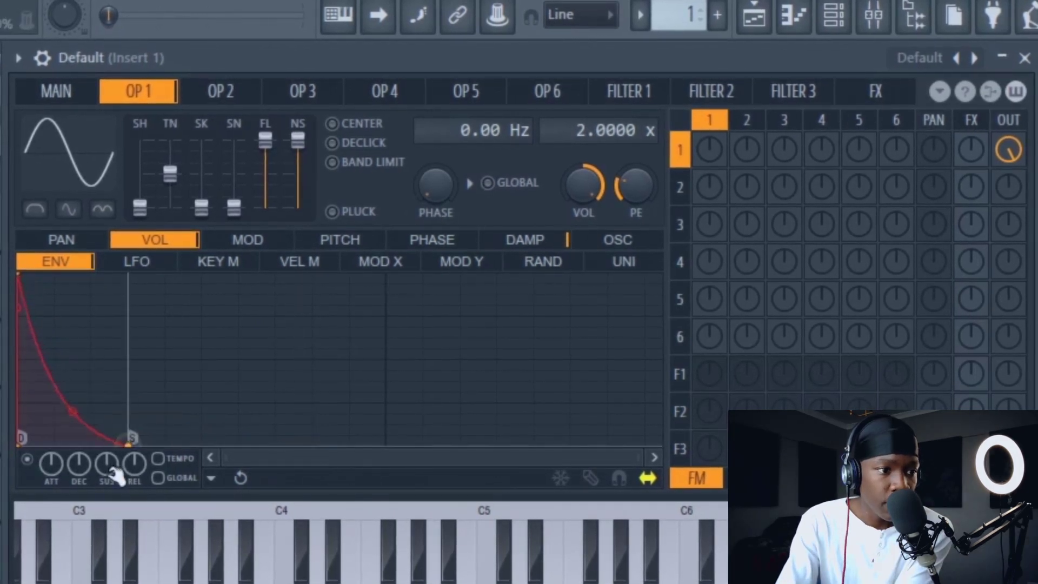
pyautogui.moveTo(643, 458); pyautogui.dragTo(282, 455)
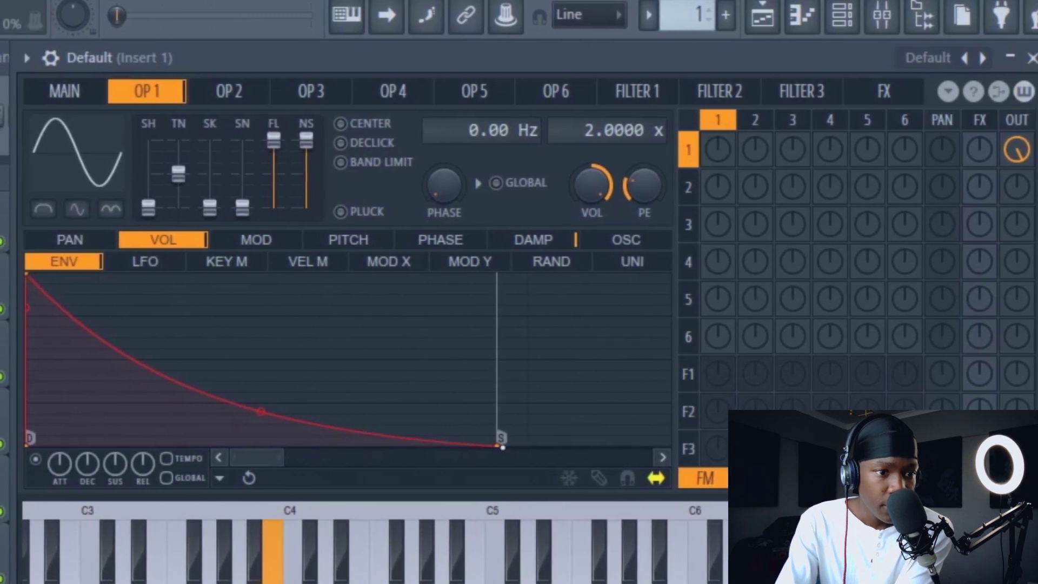
pyautogui.moveTo(503, 449); pyautogui.dragTo(346, 446)
pyautogui.moveTo(179, 413)
pyautogui.mouseDown()
pyautogui.moveTo(190, 435)
pyautogui.moveTo(193, 411)
pyautogui.mouseUp()
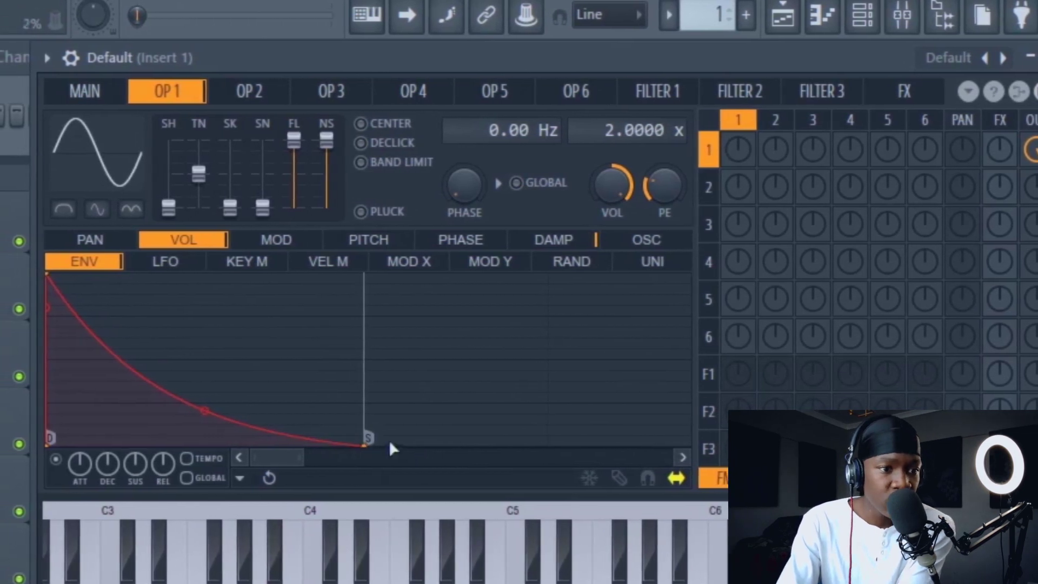
pyautogui.moveTo(374, 449); pyautogui.dragTo(381, 456)
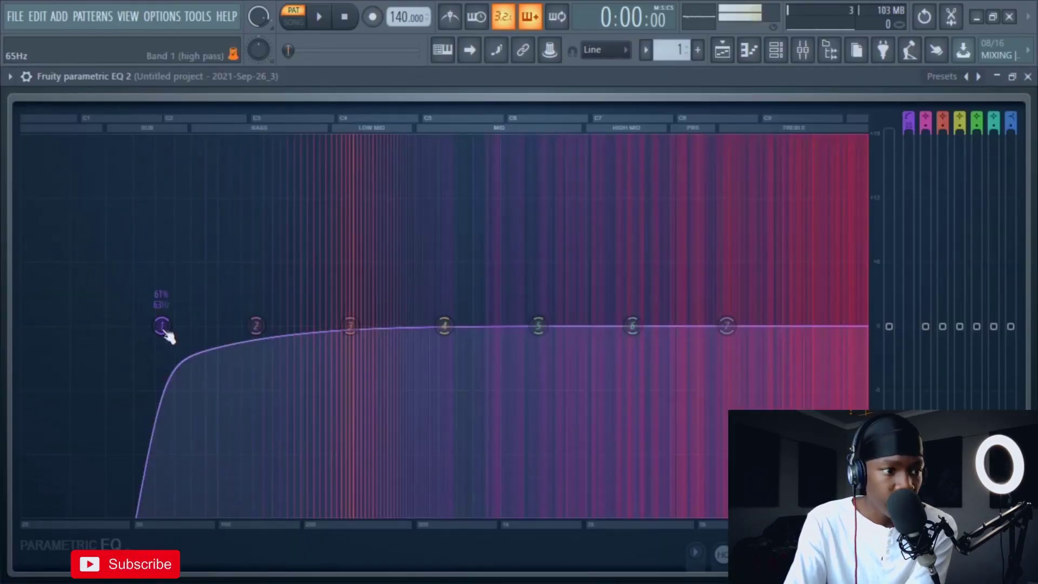
# Raise the EQ's band 1 high-pass cutoff to about 200 Hz and cut band 4 by about 2 dB near 750 Hz.
pyautogui.moveTo(164, 328); pyautogui.dragTo(355, 326)
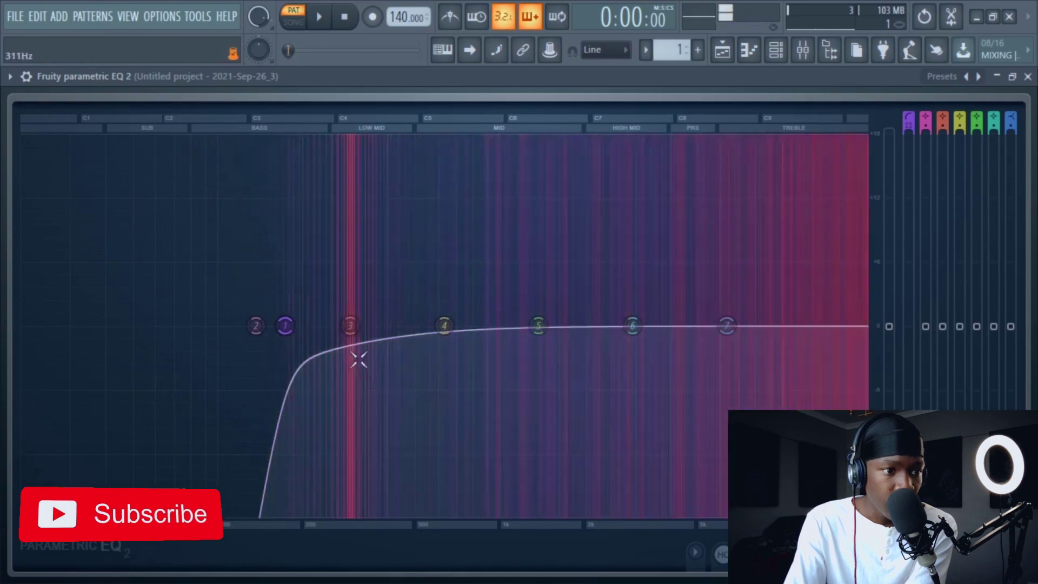
pyautogui.moveTo(448, 328); pyautogui.dragTo(474, 152)
pyautogui.scroll(-3, 469, 146)
pyautogui.scroll(1, 468, 147)
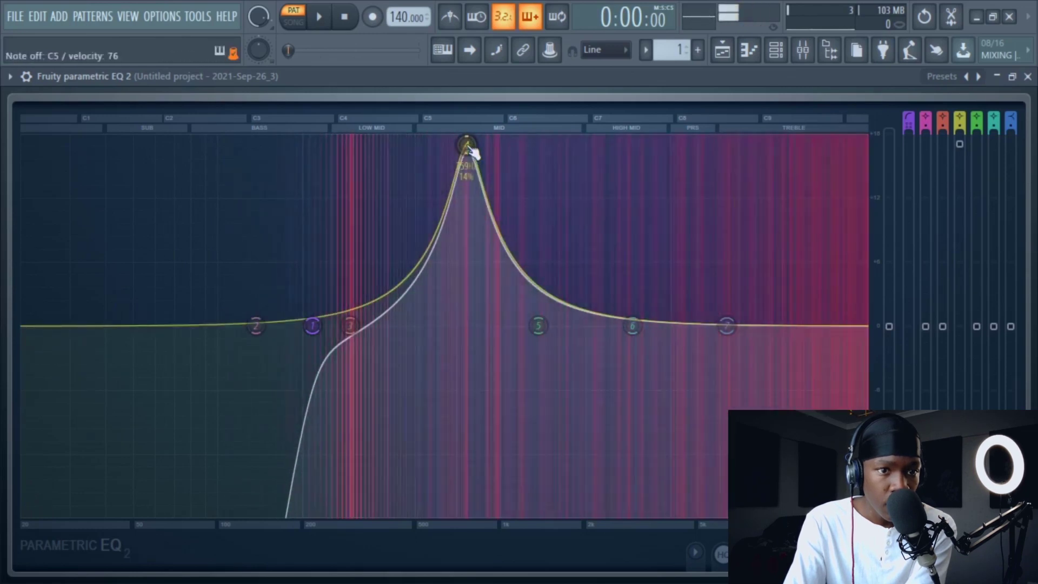
pyautogui.moveTo(959, 144); pyautogui.dragTo(960, 319)
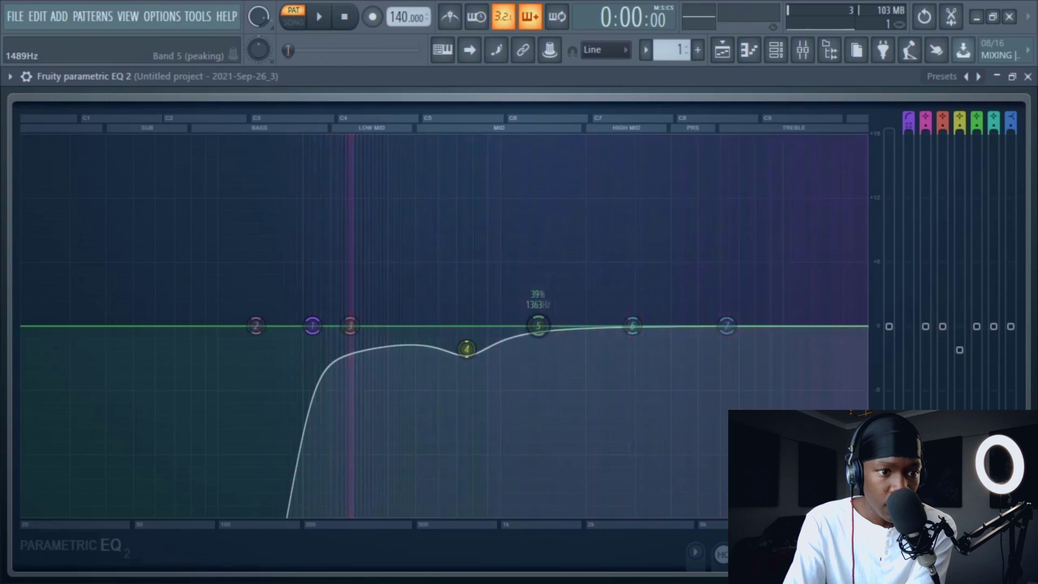
# Boost EQ band 5 by about 11 dB near 3 kHz and band 6 by about 4 dB near 5 kHz.
pyautogui.moveTo(538, 325); pyautogui.dragTo(574, 211)
pyautogui.moveTo(647, 206); pyautogui.dragTo(639, 208)
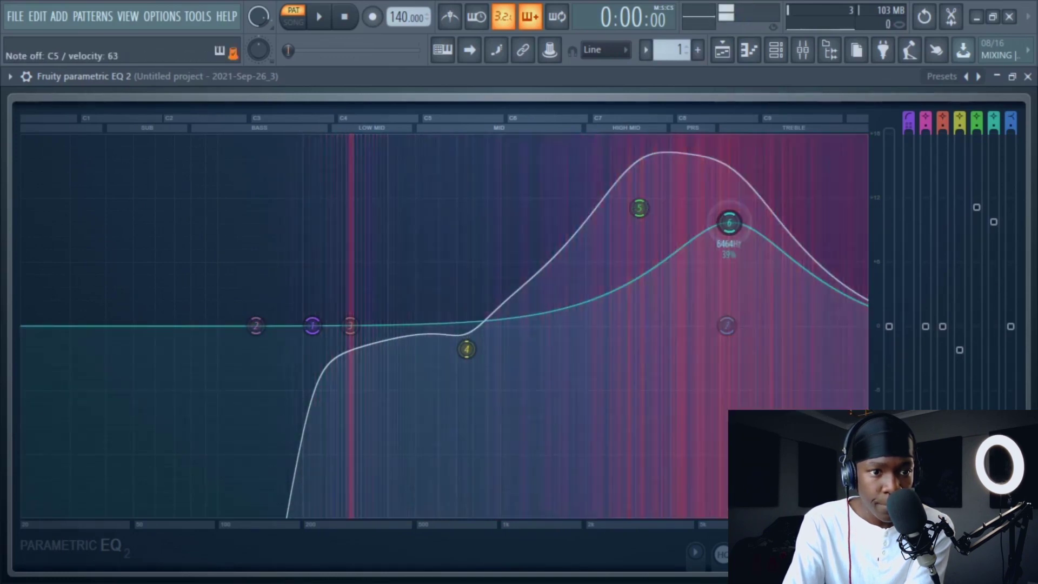
pyautogui.moveTo(637, 251); pyautogui.dragTo(607, 220)
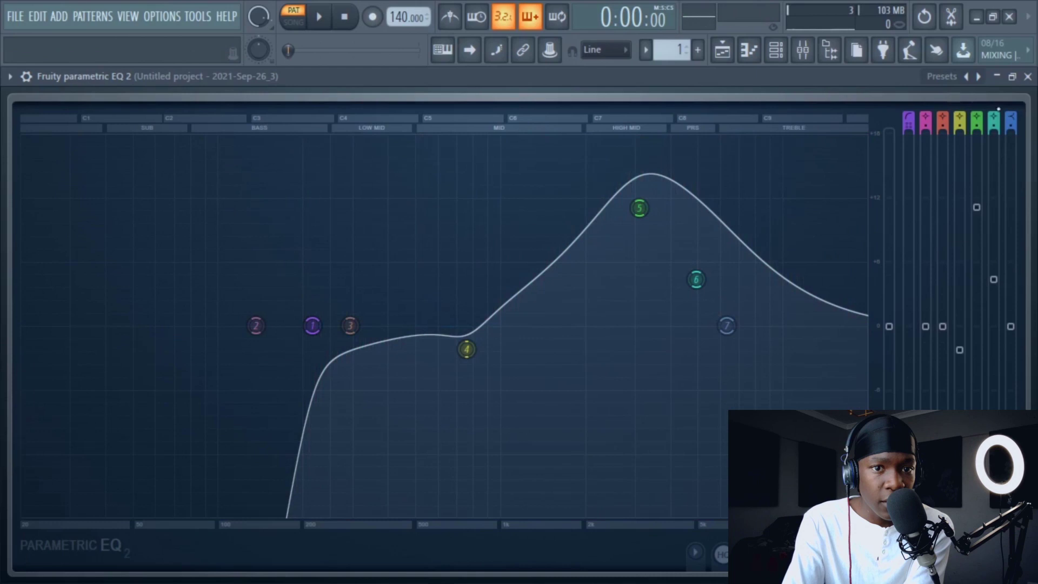
# Turn EQ band 7 into a low-pass filter and place its cutoff in the treble above 10 kHz.
pyautogui.moveTo(1013, 112); pyautogui.dragTo(1013, 148)
pyautogui.moveTo(727, 326); pyautogui.dragTo(790, 325)
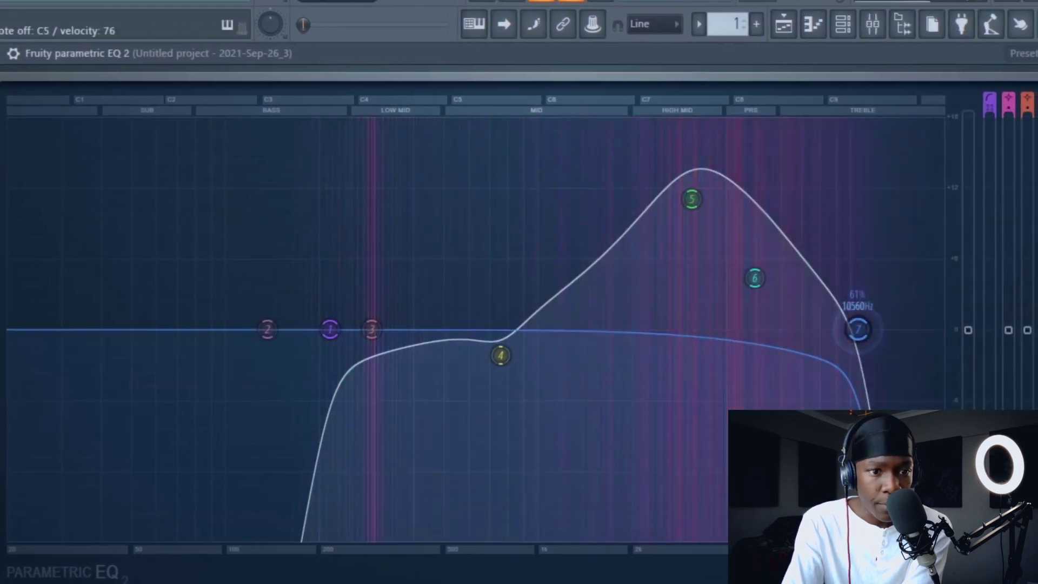
pyautogui.moveTo(858, 329)
pyautogui.mouseDown()
pyautogui.moveTo(921, 328)
pyautogui.moveTo(852, 329)
pyautogui.moveTo(868, 329)
pyautogui.mouseUp()
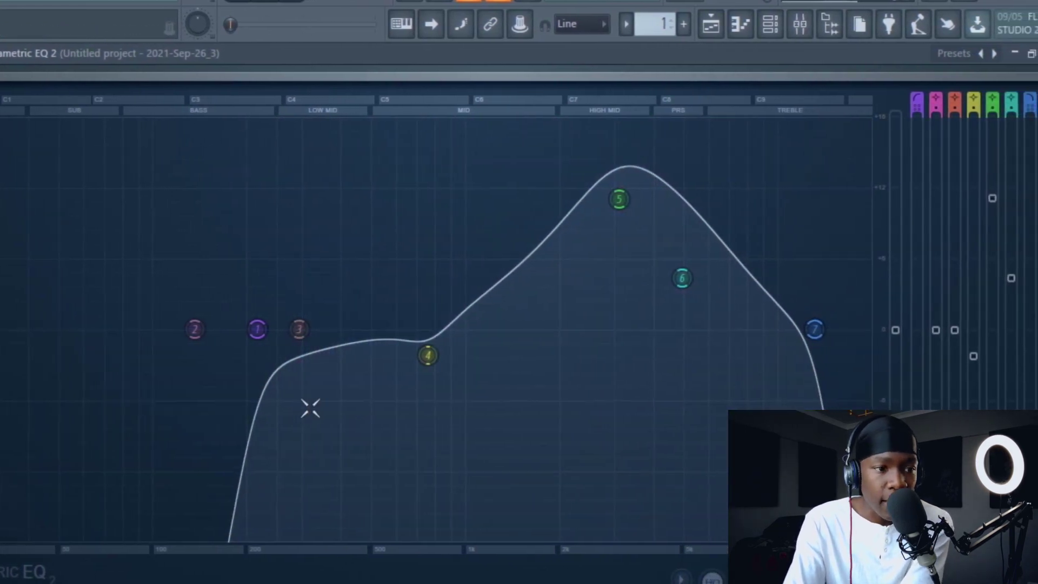
pyautogui.moveTo(289, 328); pyautogui.dragTo(329, 354)
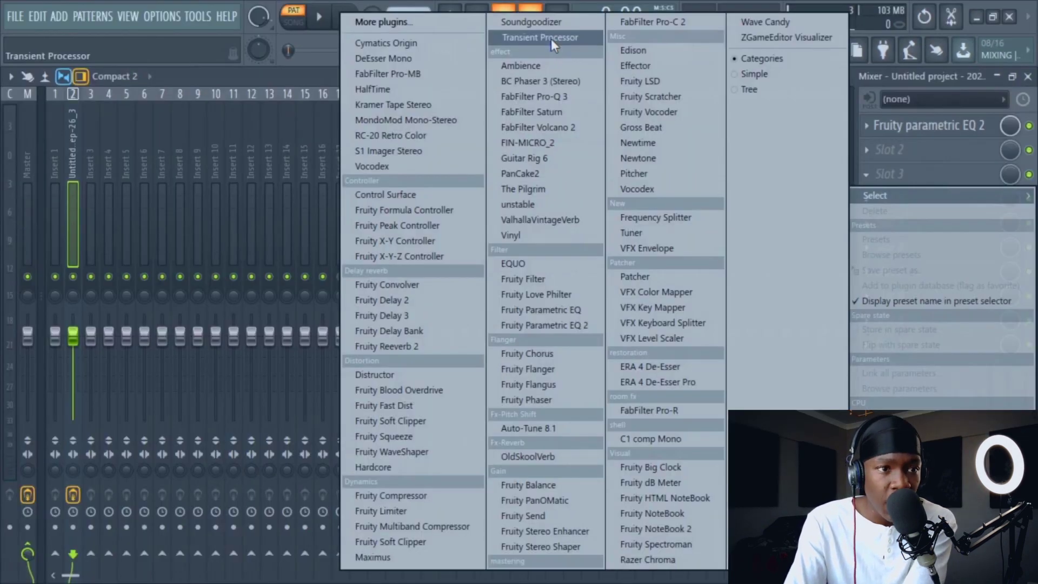
# Load Transient Processor into effect slot 3 of the sample's mixer track with its attack raised and its release lowered.
pyautogui.click(550, 38)
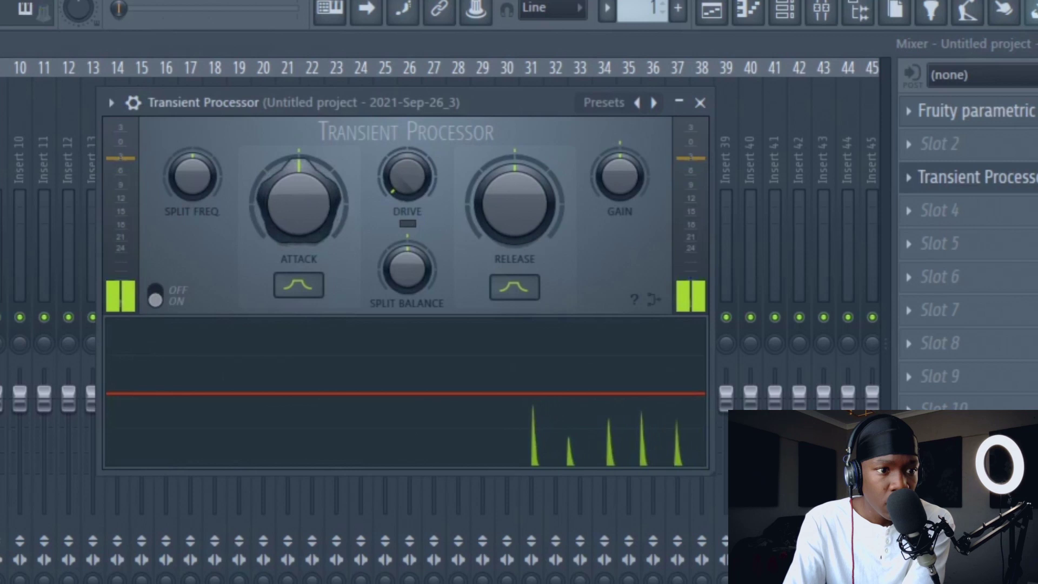
pyautogui.moveTo(299, 203); pyautogui.dragTo(299, 161)
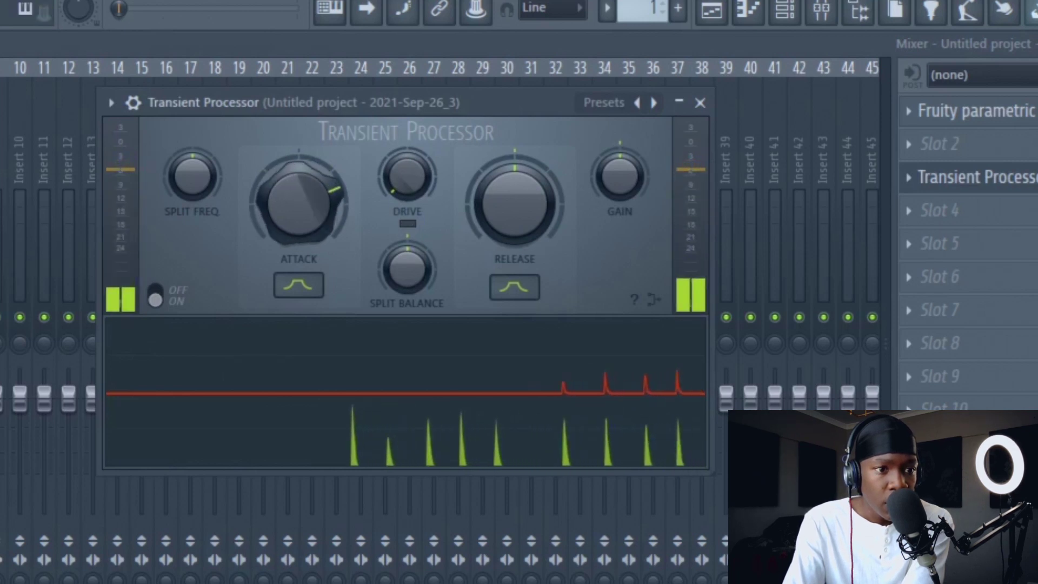
pyautogui.moveTo(515, 203); pyautogui.dragTo(498, 232)
pyautogui.moveTo(510, 189)
pyautogui.mouseDown()
pyautogui.moveTo(510, 157)
pyautogui.moveTo(510, 181)
pyautogui.mouseUp()
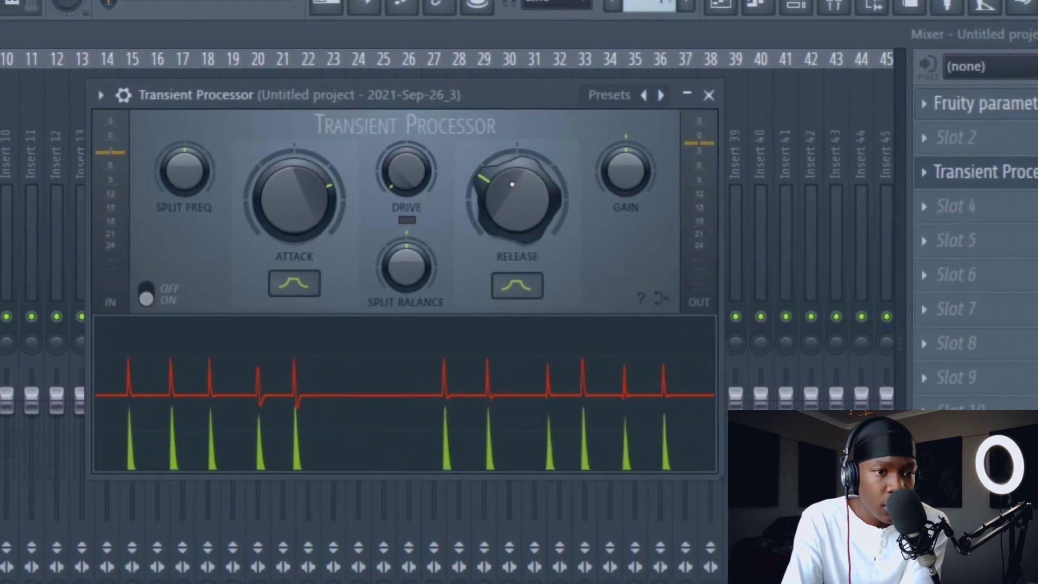
pyautogui.click(709, 95)
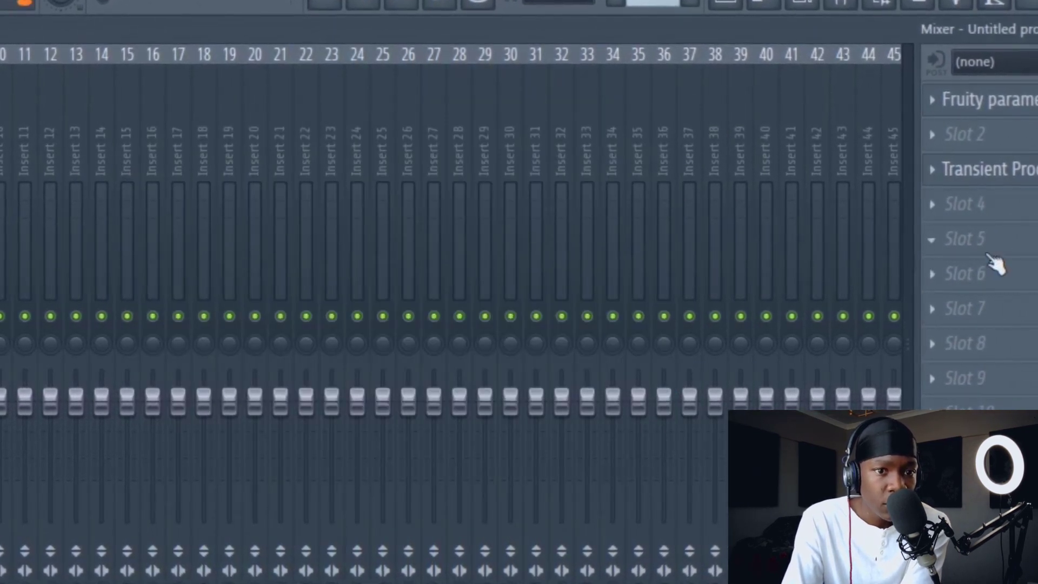
# Load Fruity WaveShaper into effect slot 5 and shape its curve bent upward, with the end point lowered slightly below maximum.
pyautogui.click(988, 254)
pyautogui.moveTo(949, 235)
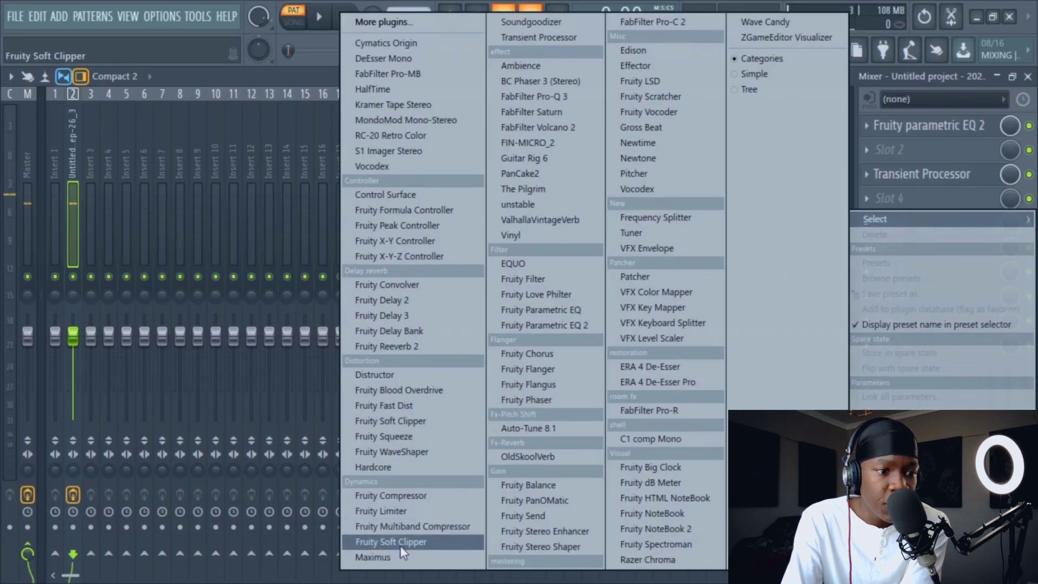
pyautogui.click(391, 451)
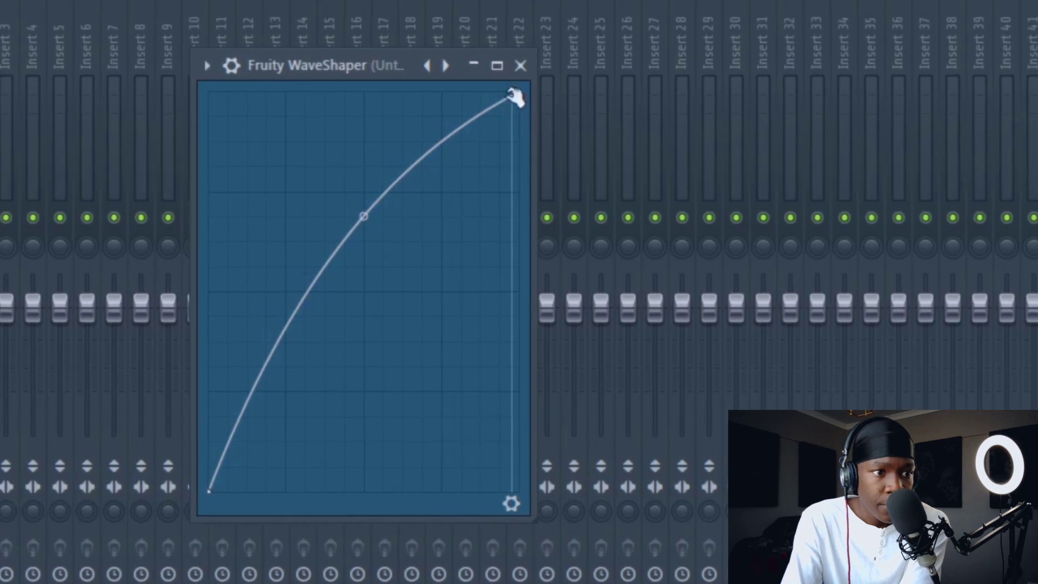
pyautogui.moveTo(520, 96); pyautogui.dragTo(532, 121)
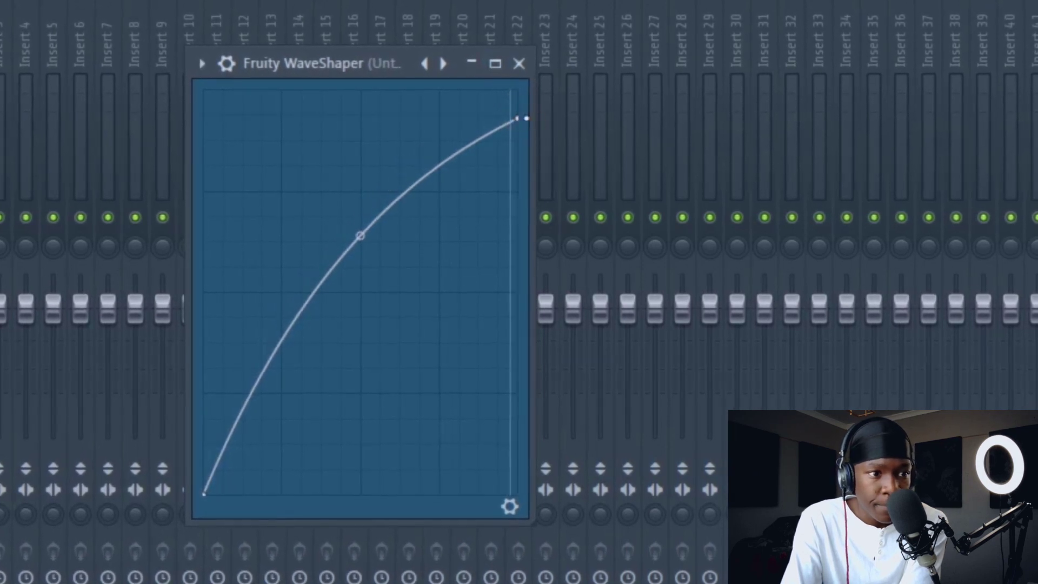
pyautogui.click(520, 63)
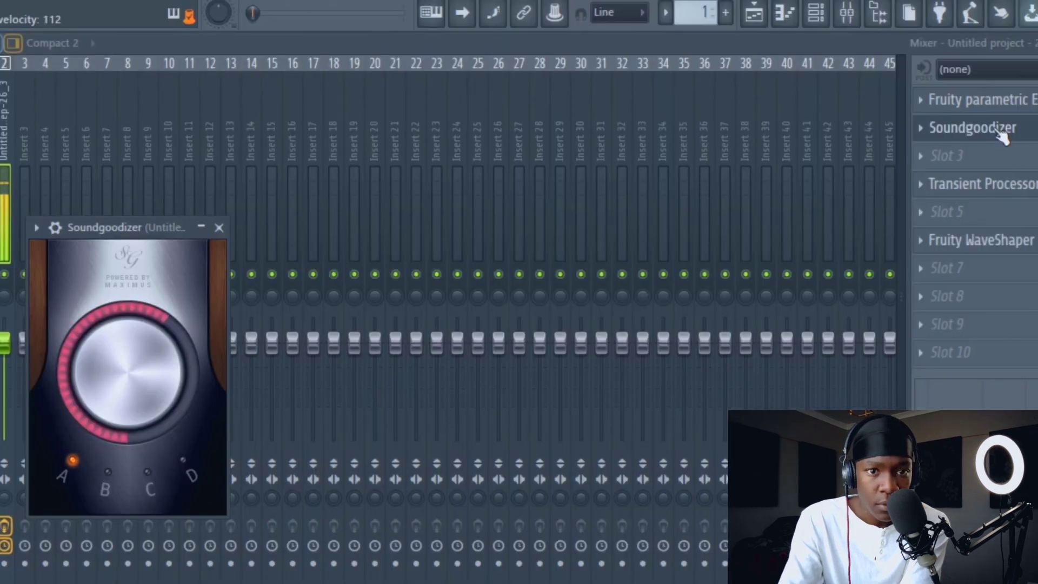
pyautogui.press('Escape')
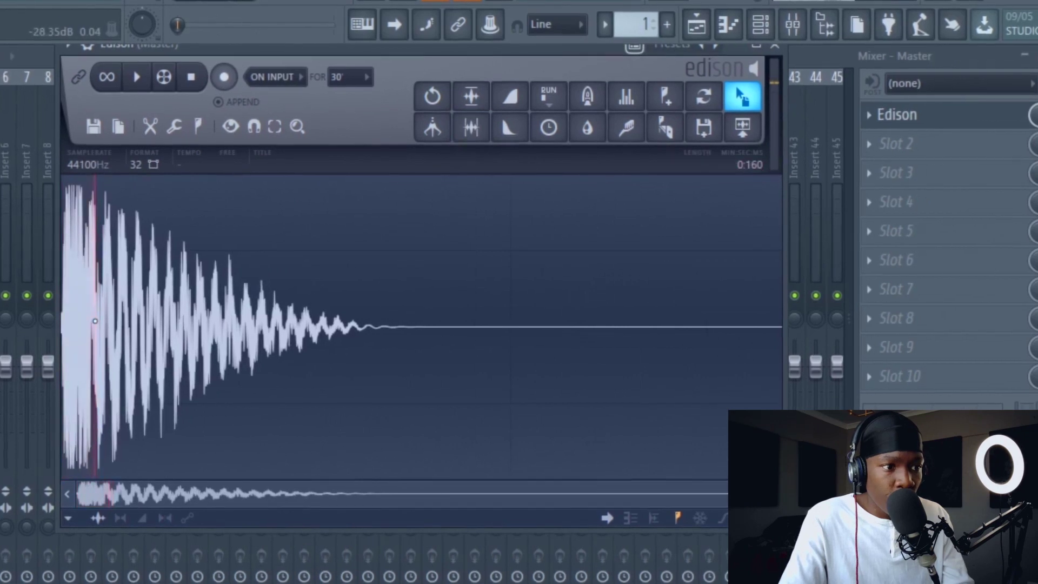
# Fade in the start of the recording in Edison and send the whole selection to the channel rack as a new sample.
pyautogui.click(512, 97)
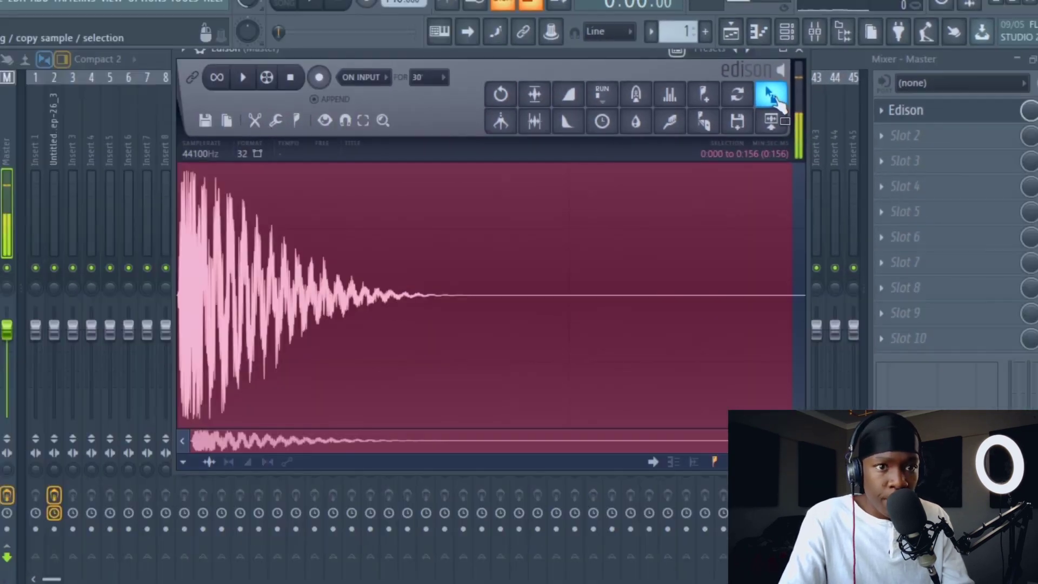
pyautogui.moveTo(752, 90); pyautogui.dragTo(771, 13)
pyautogui.moveTo(117, 160); pyautogui.dragTo(102, 163)
pyautogui.click(108, 156)
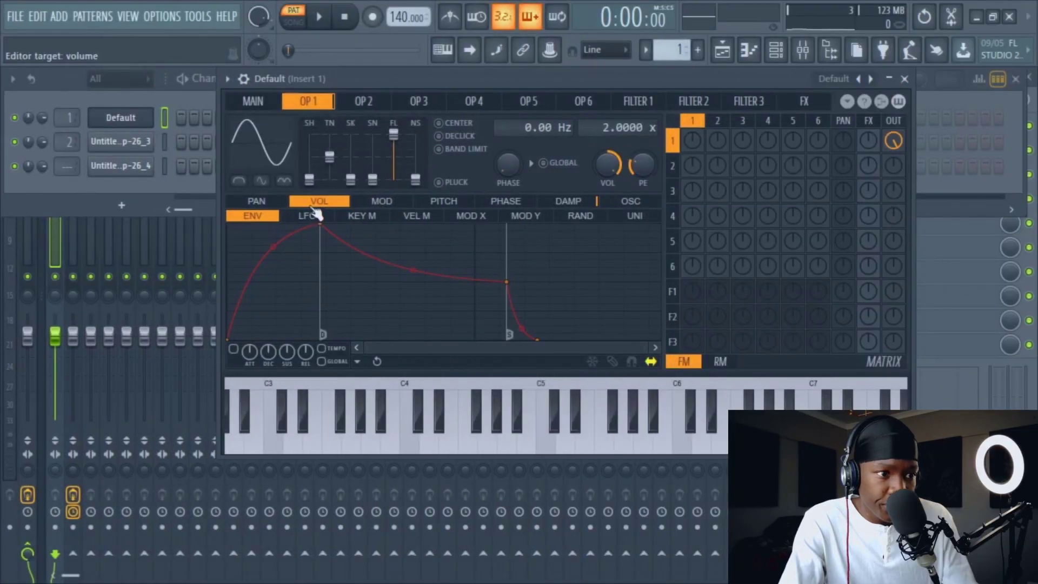
# Reshape operator 1's volume envelope in the fresh Sytrus into five rapid, unevenly spaced spikes, with the last two lower in height.
pyautogui.moveTo(320, 224); pyautogui.dragTo(228, 226)
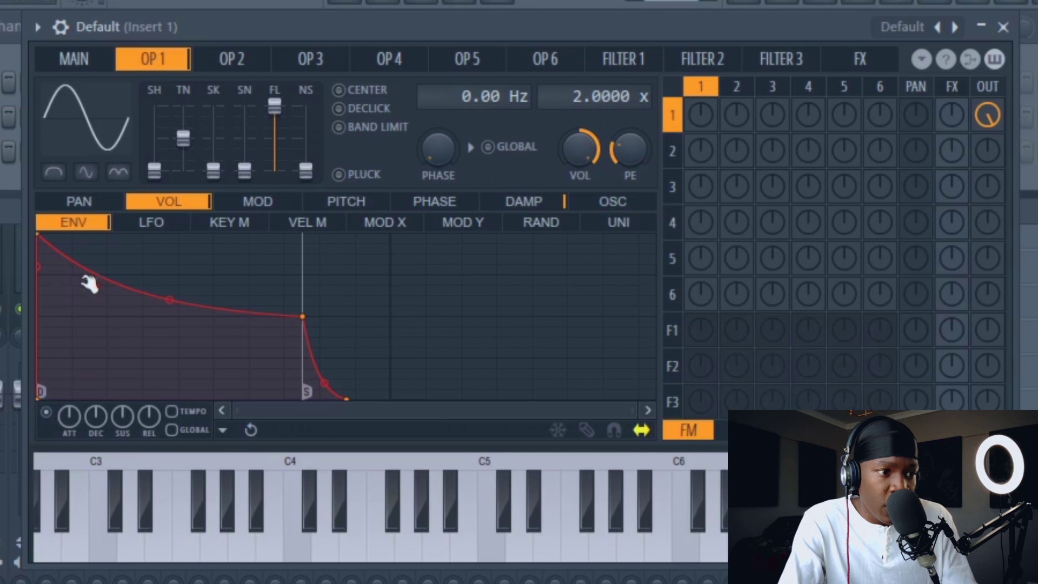
pyautogui.moveTo(90, 285); pyautogui.dragTo(65, 416)
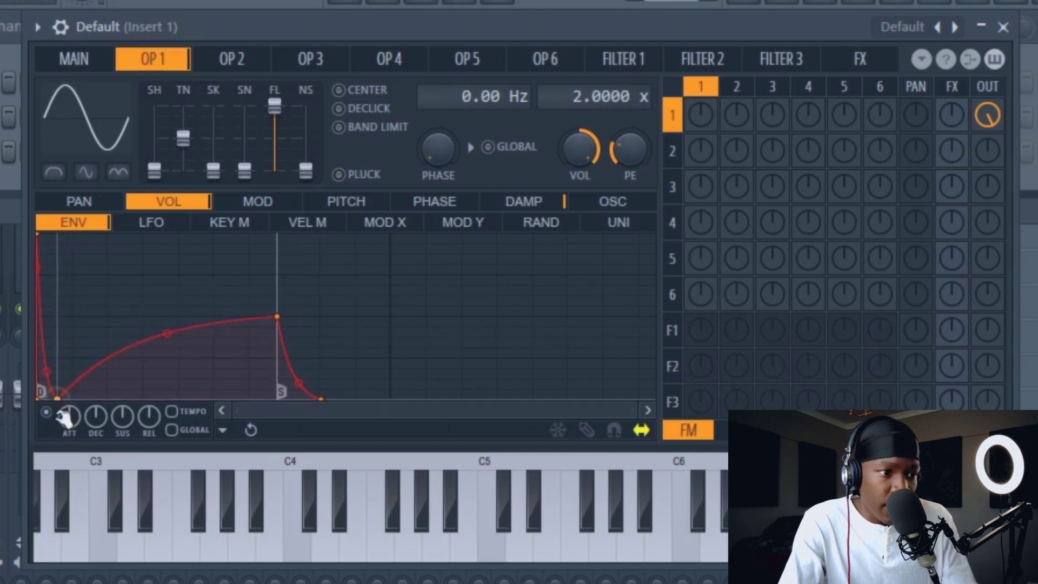
pyautogui.moveTo(70, 335); pyautogui.dragTo(80, 223)
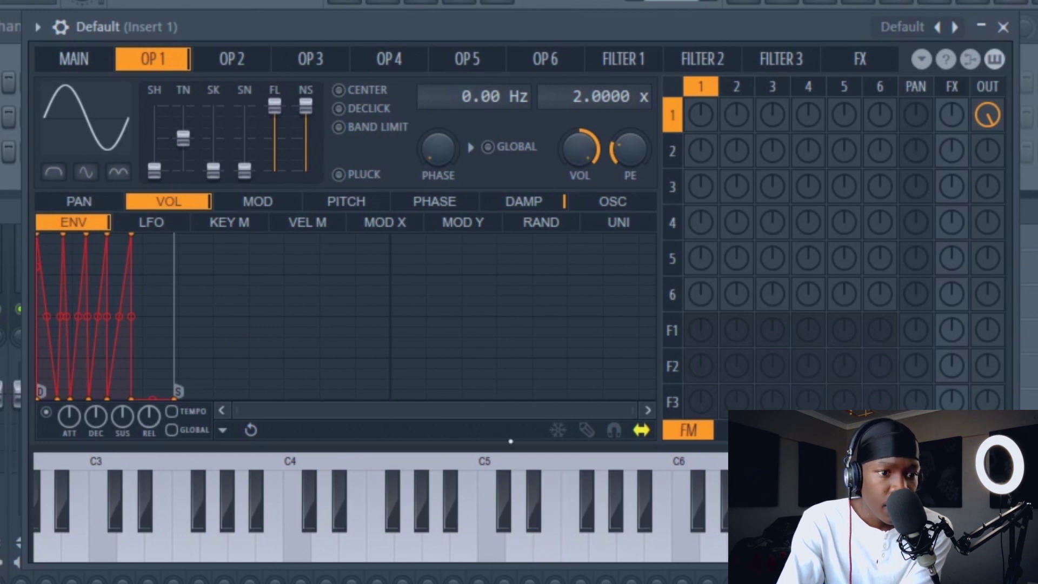
pyautogui.moveTo(108, 234)
pyautogui.mouseDown()
pyautogui.moveTo(136, 232)
pyautogui.moveTo(126, 232)
pyautogui.mouseUp()
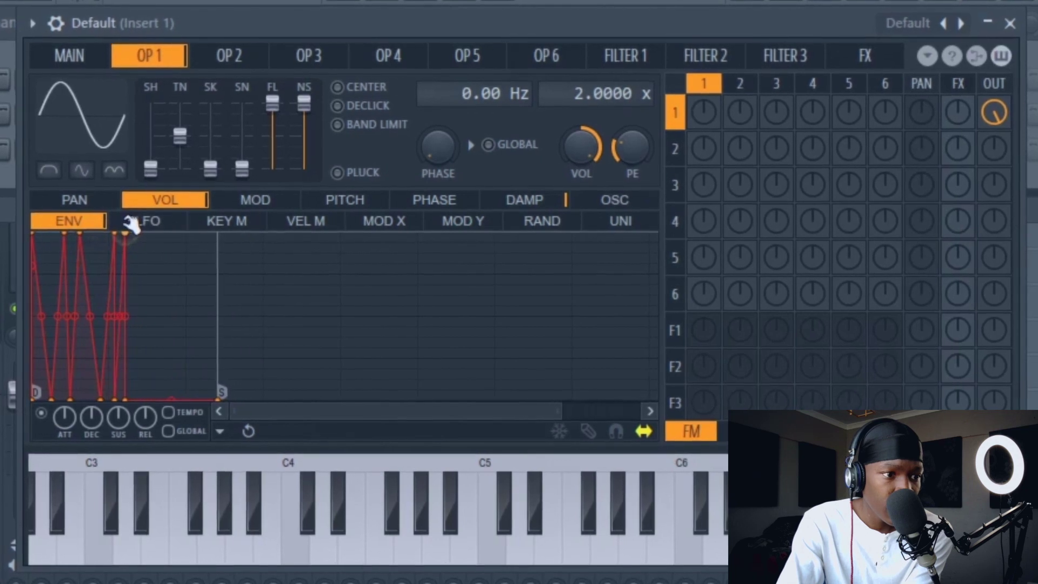
pyautogui.press('e')
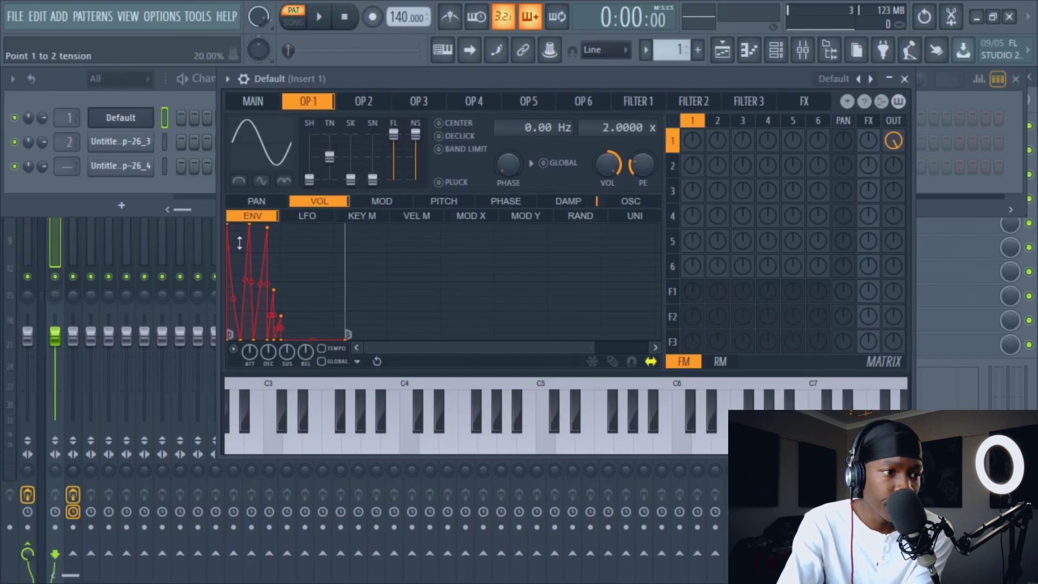
pyautogui.scroll(2, 240, 243)
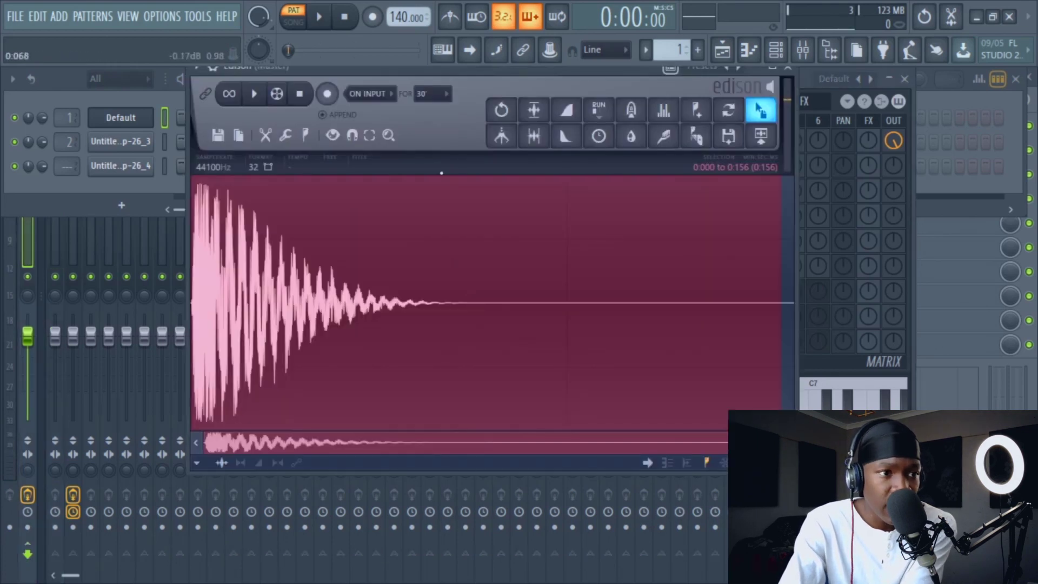
# Record the new multi-burst sound in Edison and trim the recording to its last hit.
pyautogui.click(328, 94)
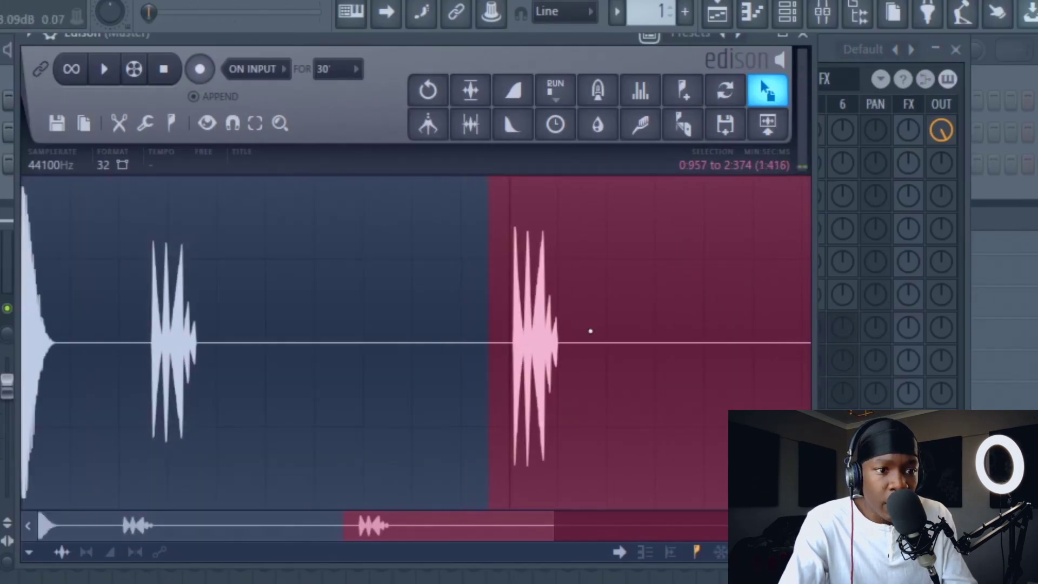
pyautogui.scroll(3, 591, 331)
pyautogui.scroll(3, 420, 349)
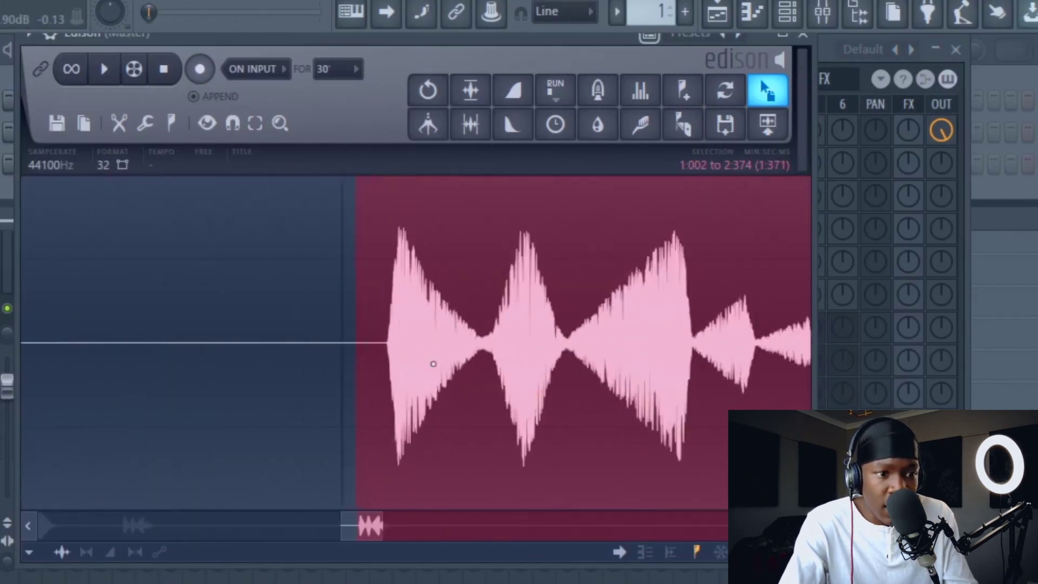
pyautogui.scroll(-3, 427, 356)
pyautogui.scroll(2, 433, 364)
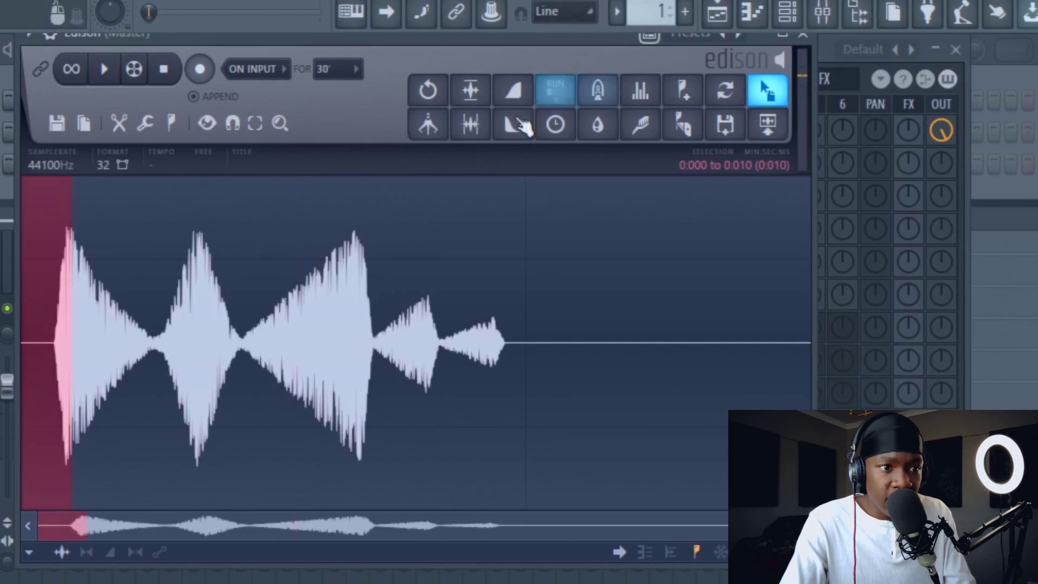
# Trim the silent start of the recording in Edison and send it to the channel rack as a new sample.
pyautogui.click(469, 124)
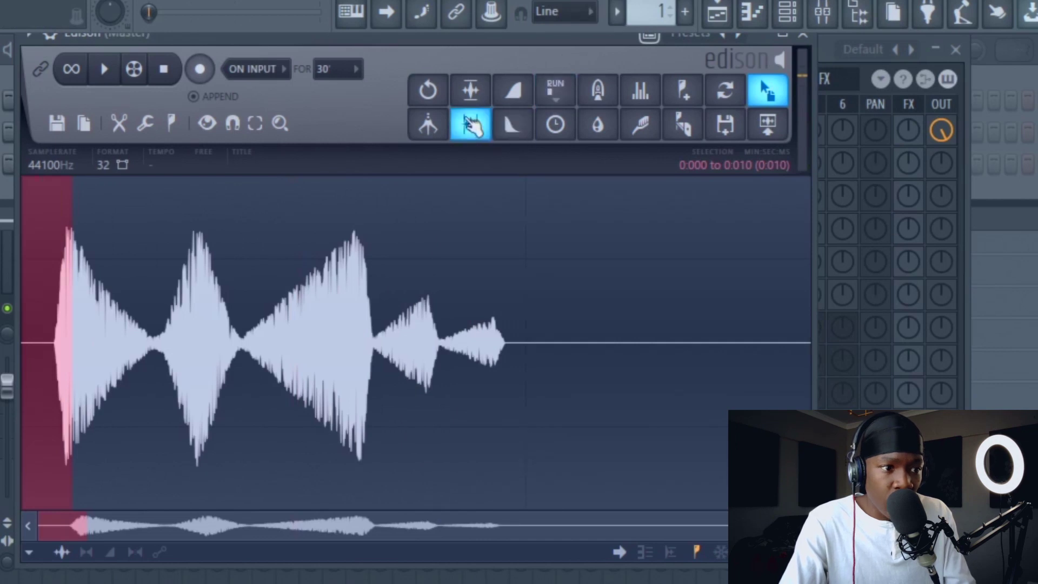
pyautogui.moveTo(25, 338); pyautogui.dragTo(116, 339)
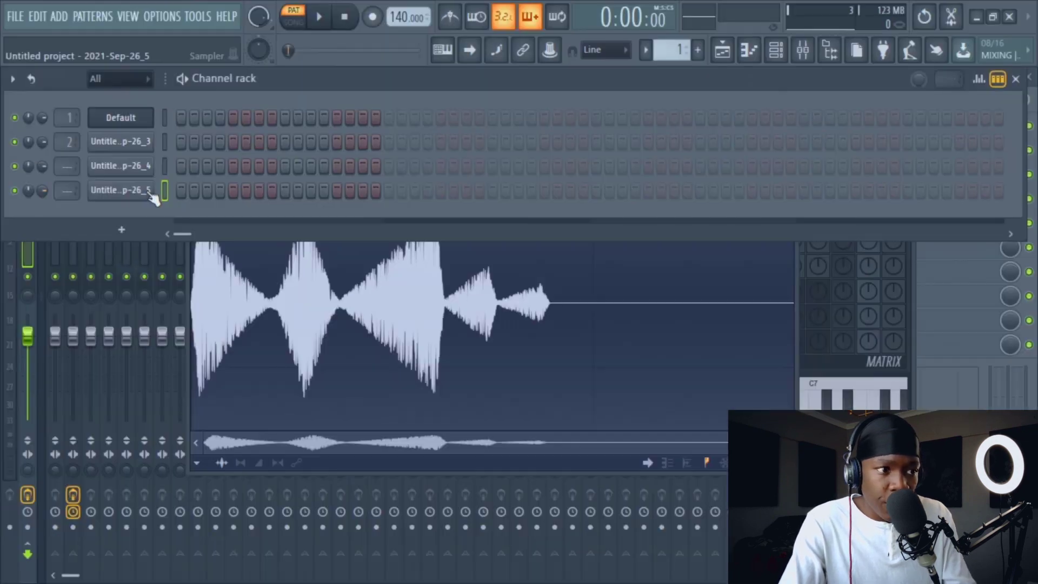
# Route the new sample to mixer track 3 and load Fruity Parametric EQ 2 into its first effect slot.
pyautogui.hotkey('ctrl', 'l')
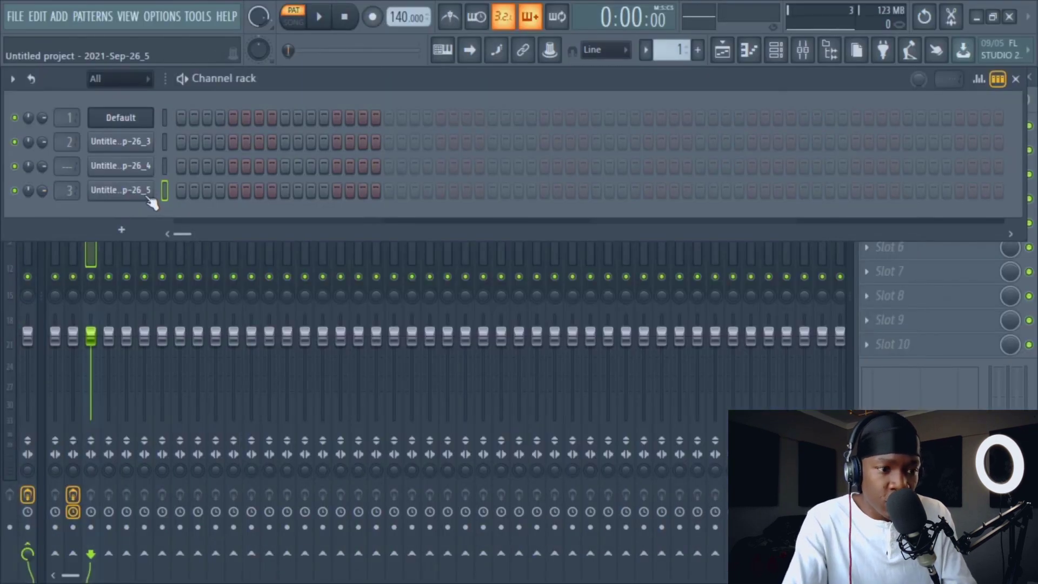
pyautogui.press('F6')
pyautogui.click(899, 119)
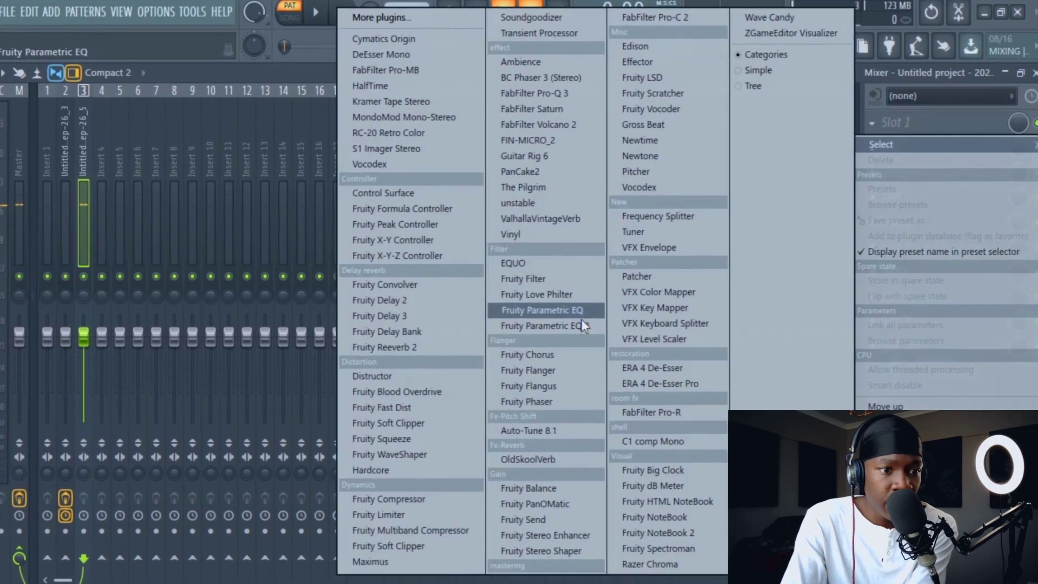
pyautogui.click(583, 322)
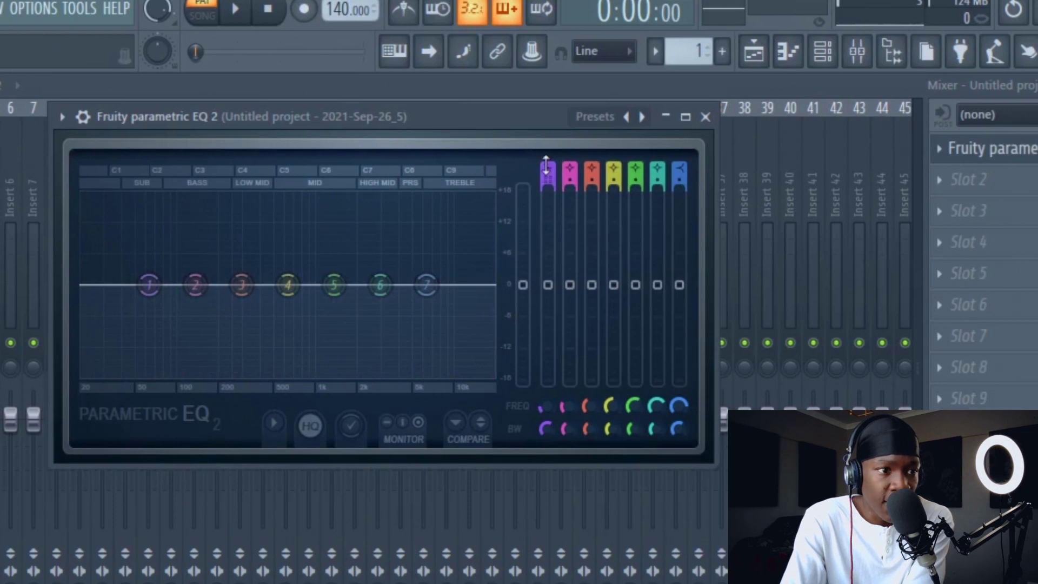
# Shape the EQ with a steep high pass near 566 Hz, boosts on bands 5 and 6, and a low pass near 10 kHz.
pyautogui.scroll(-2, 546, 165)
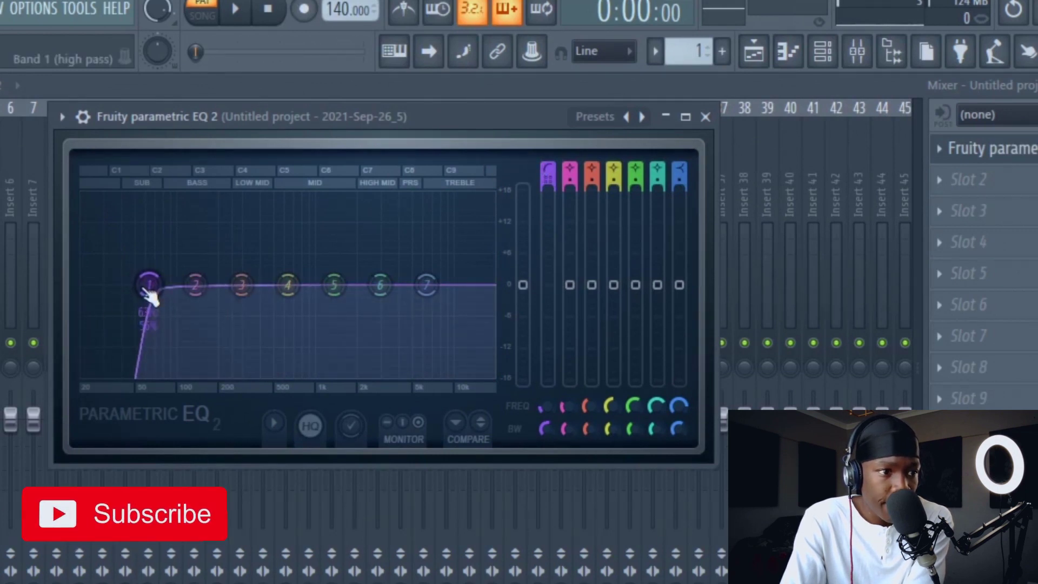
pyautogui.moveTo(149, 285); pyautogui.dragTo(278, 283)
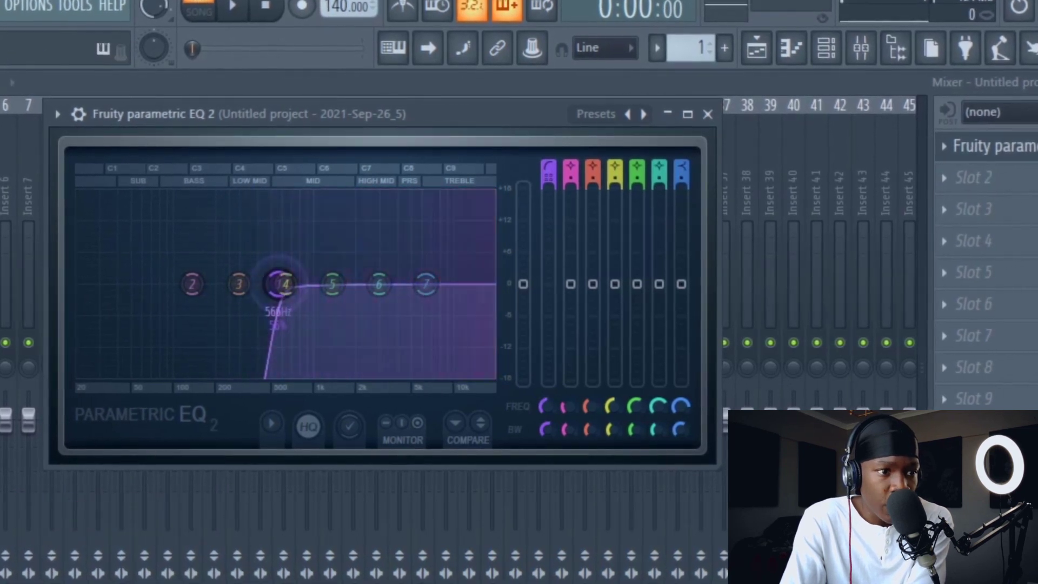
pyautogui.moveTo(379, 284); pyautogui.dragTo(366, 249)
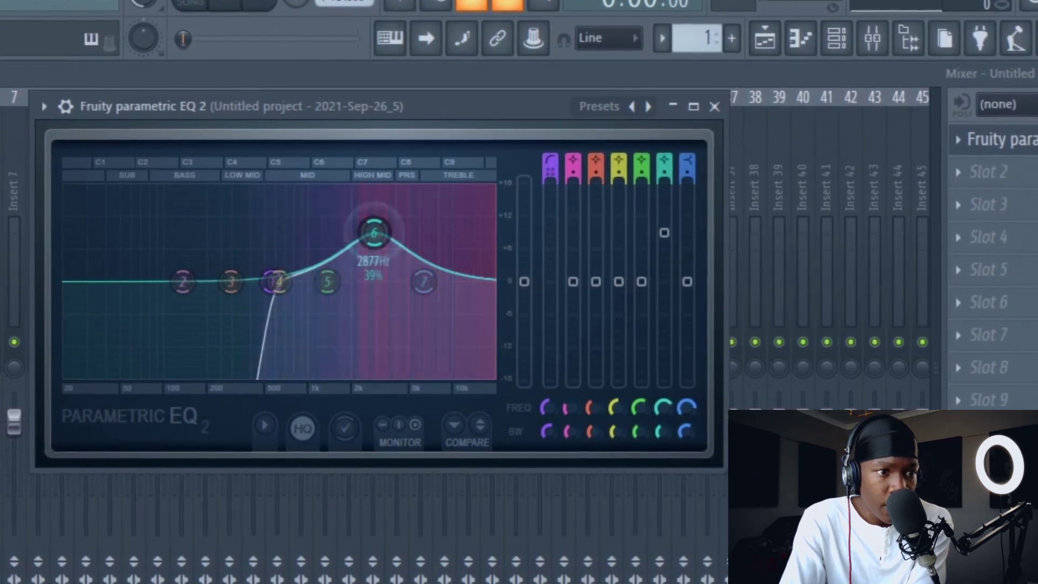
pyautogui.click(324, 290)
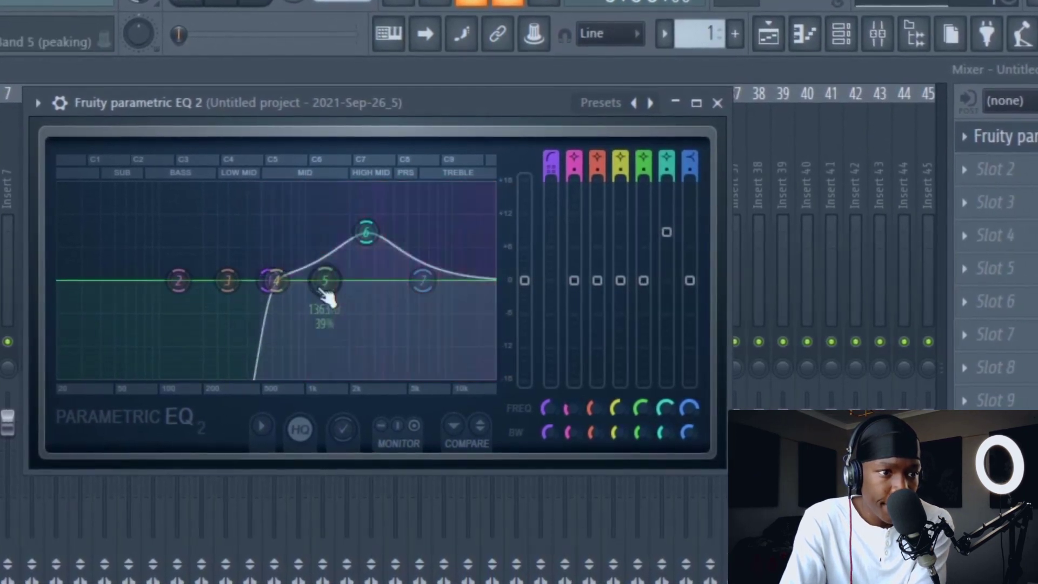
pyautogui.moveTo(325, 289); pyautogui.dragTo(365, 252)
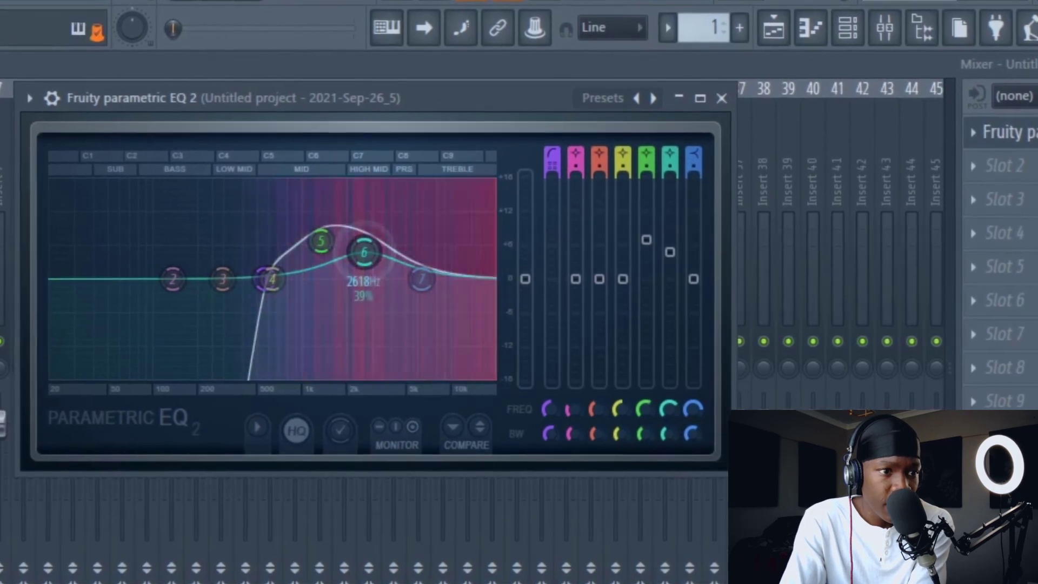
pyautogui.click(423, 281)
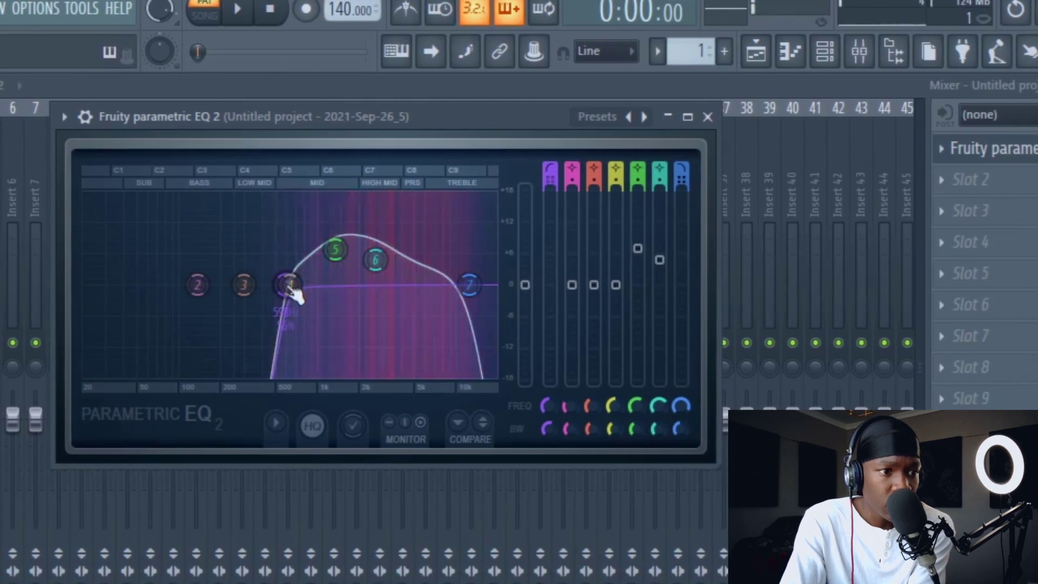
pyautogui.click(970, 244)
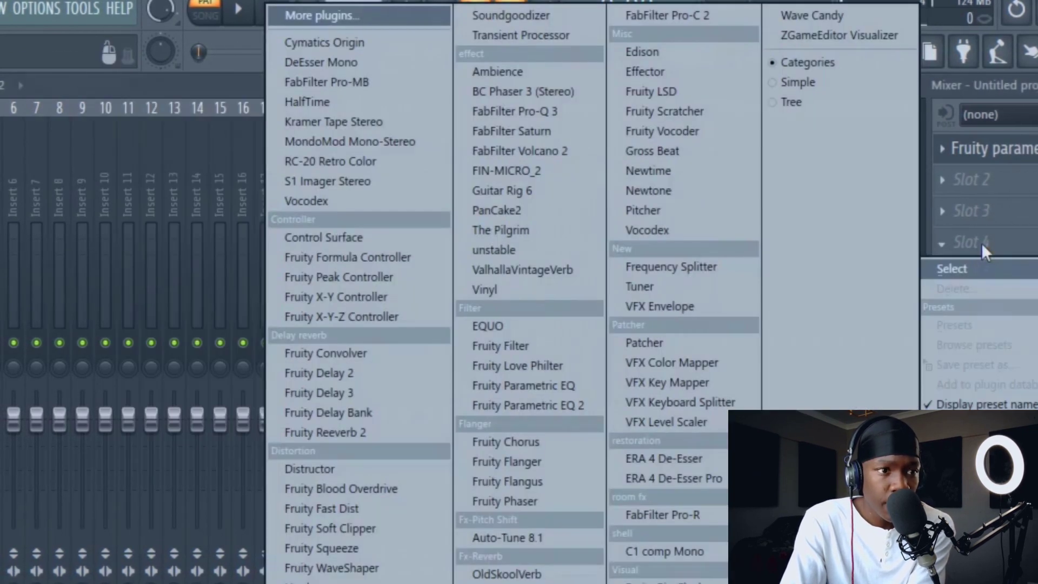
pyautogui.press('Escape')
pyautogui.click(862, 59)
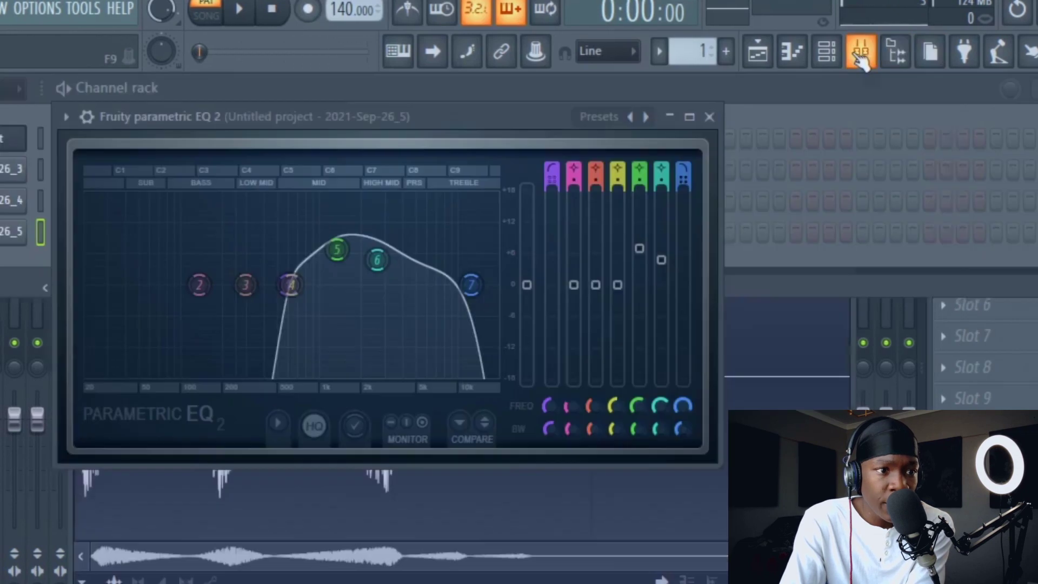
pyautogui.press('F6')
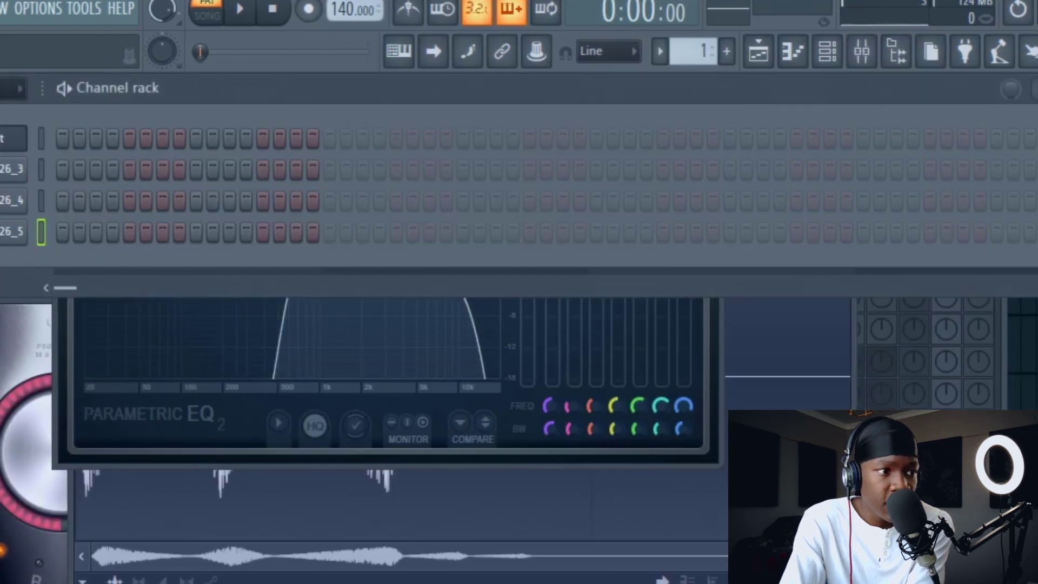
# Load Soundgoodizer into effect slot 4 of mixer track 3 and play the sample through it.
pyautogui.click(876, 59)
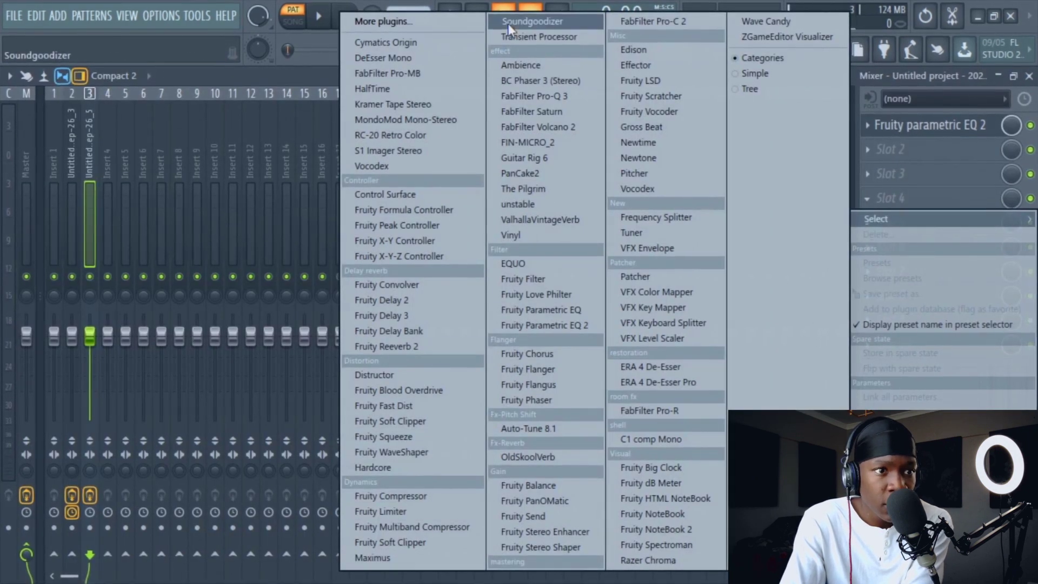
pyautogui.click(507, 24)
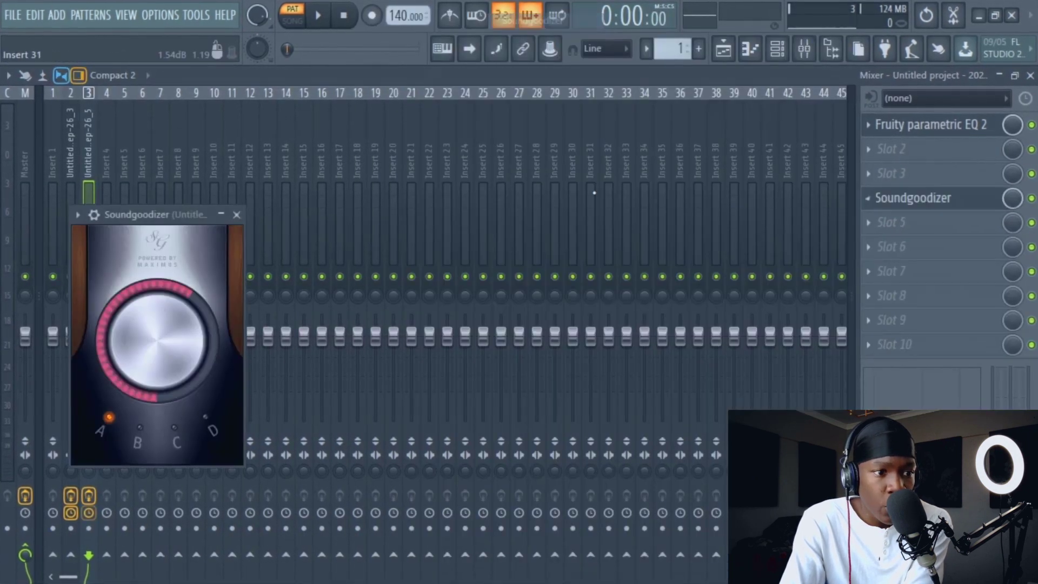
pyautogui.press('z')
pyautogui.press('z')
pyautogui.press('z')
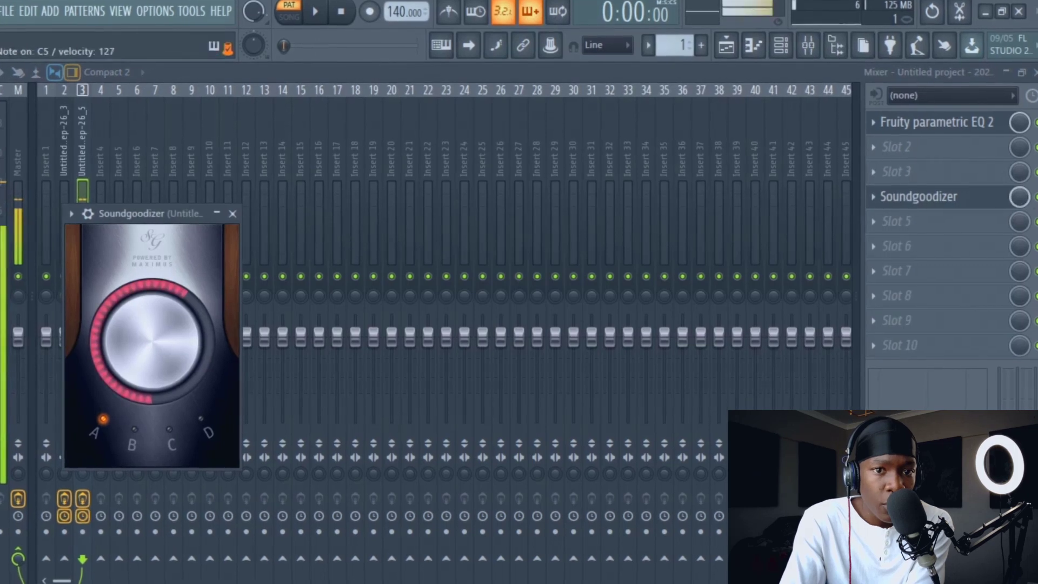
pyautogui.press('Escape')
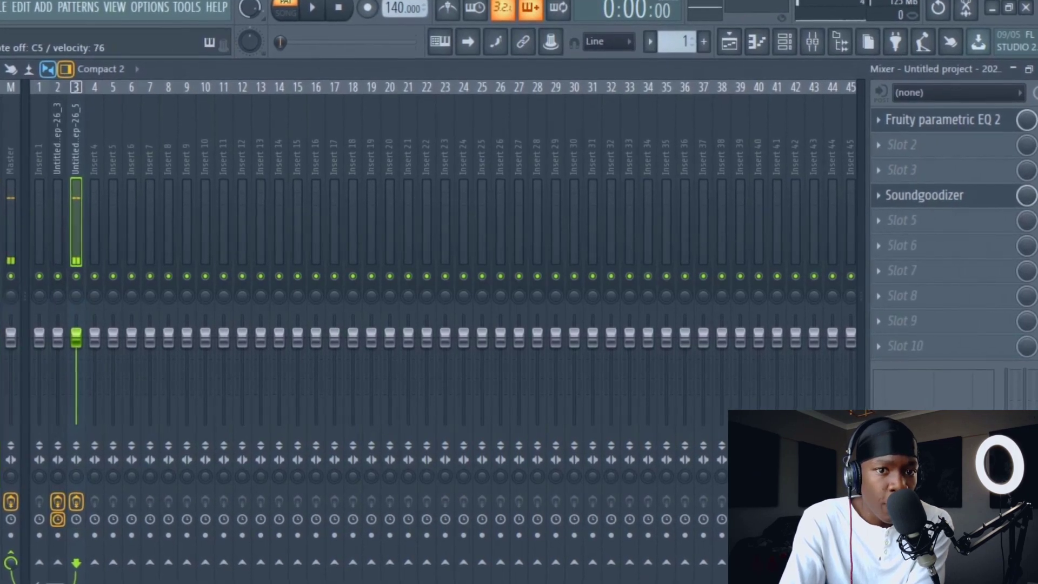
pyautogui.press('z')
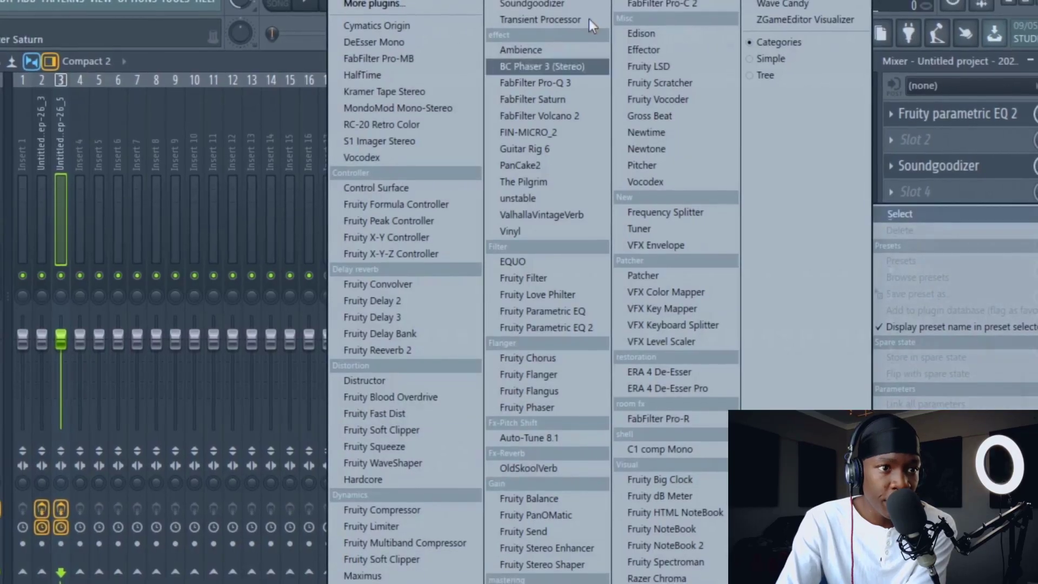
# Load Fruity WaveShaper into effect slot 6 and bend its curve upward to about 12.5% tension.
pyautogui.click(371, 463)
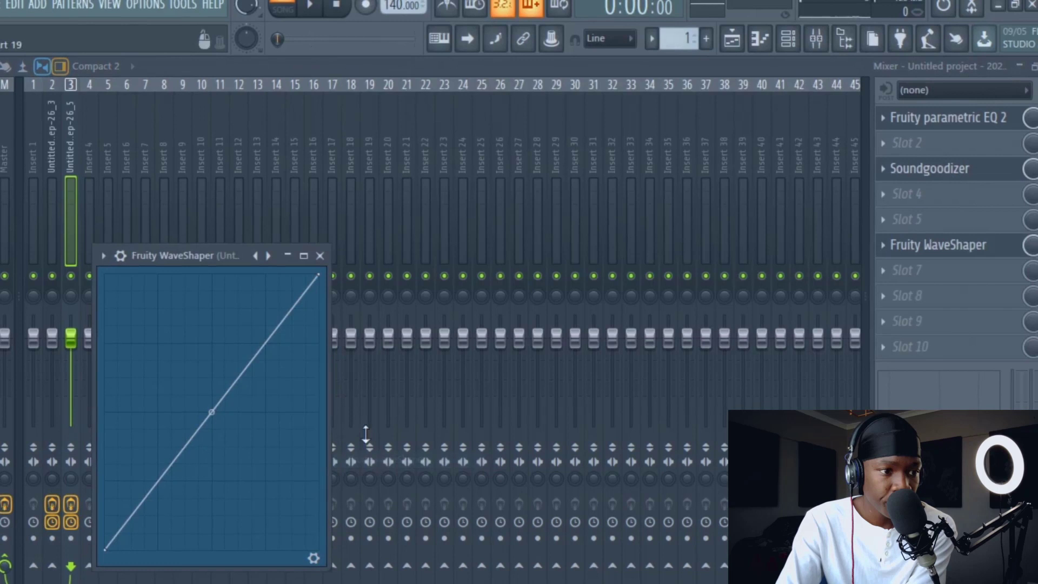
pyautogui.moveTo(206, 400); pyautogui.dragTo(208, 344)
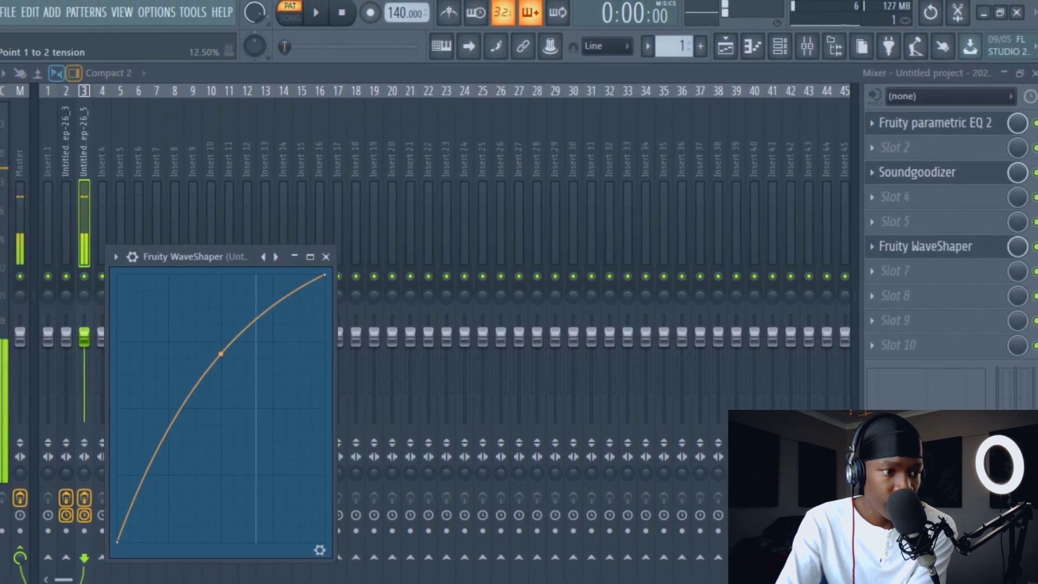
pyautogui.click(329, 257)
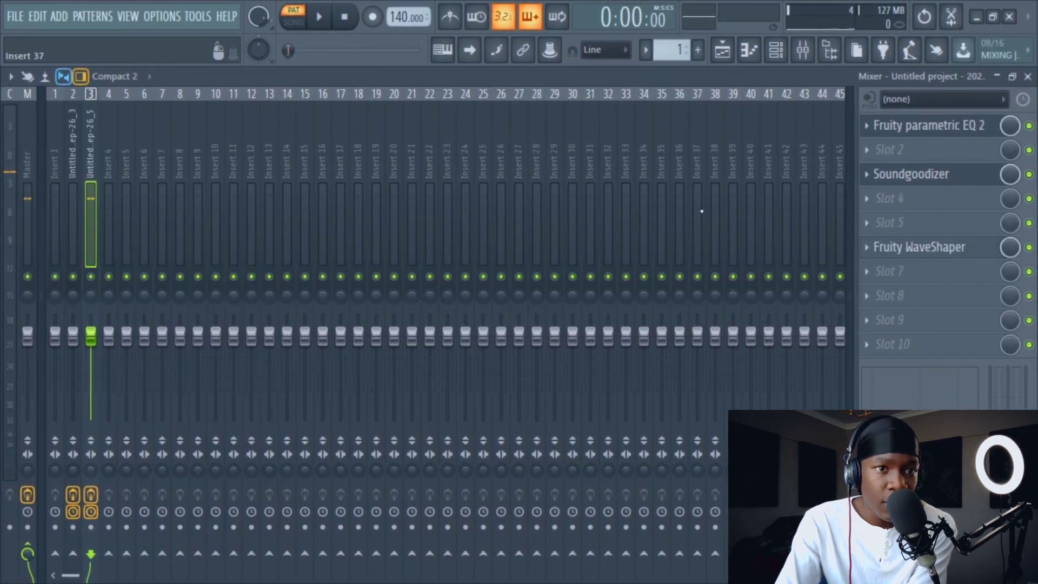
# Load Transient Processor into effect slot 8 and lower its release slightly.
pyautogui.click(905, 297)
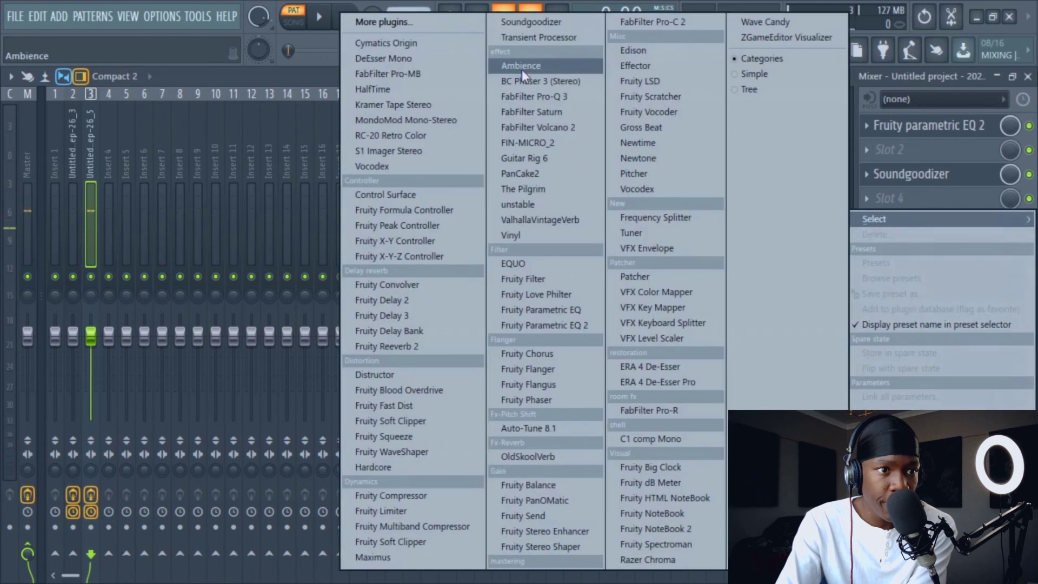
pyautogui.click(533, 39)
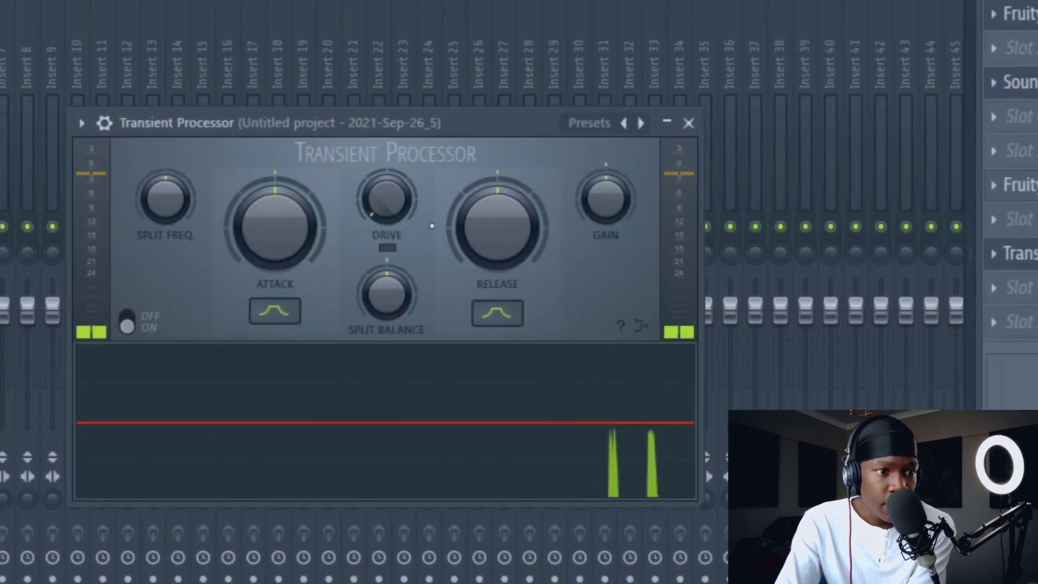
pyautogui.moveTo(498, 225); pyautogui.dragTo(501, 236)
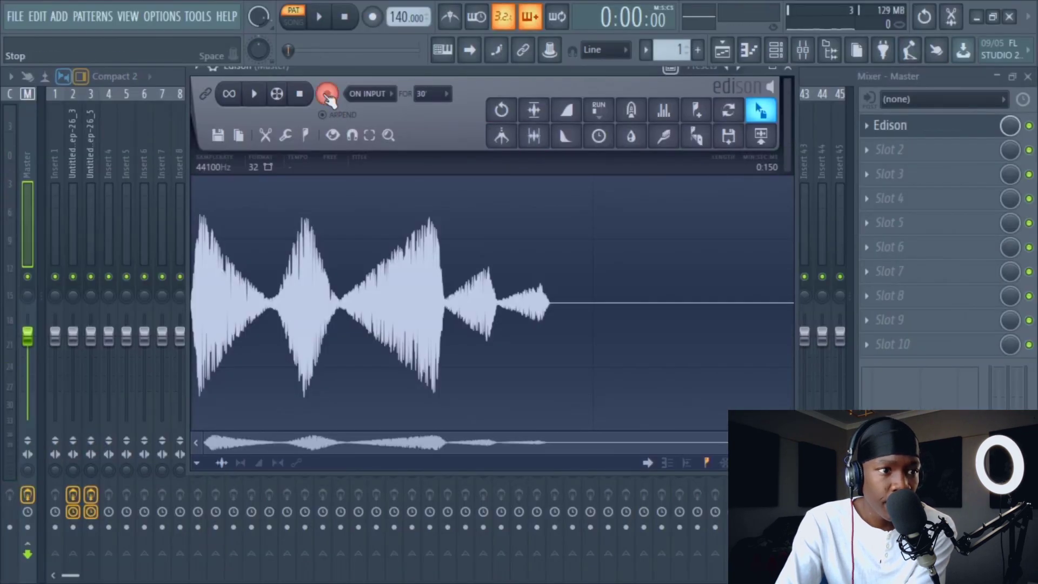
# Record the processed sound in Edison on the master track and send the recording to the channel rack as a new sample.
pyautogui.click(327, 94)
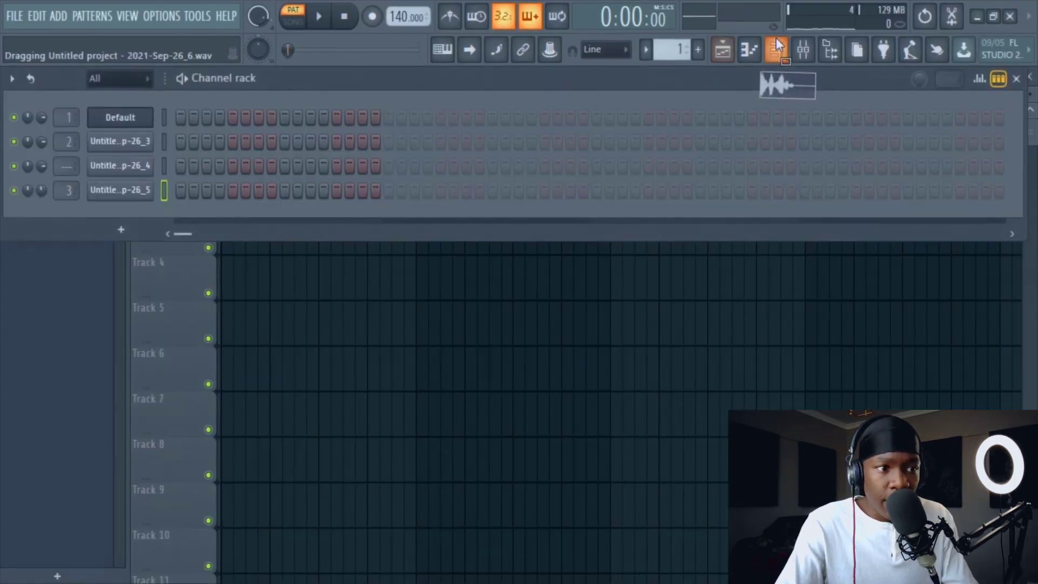
pyautogui.moveTo(768, 43); pyautogui.dragTo(117, 216)
pyautogui.click(116, 213)
# Add a slight fade-out to the new sample in its channel settings and route it to mixer track 4.
pyautogui.moveTo(311, 271); pyautogui.dragTo(374, 110)
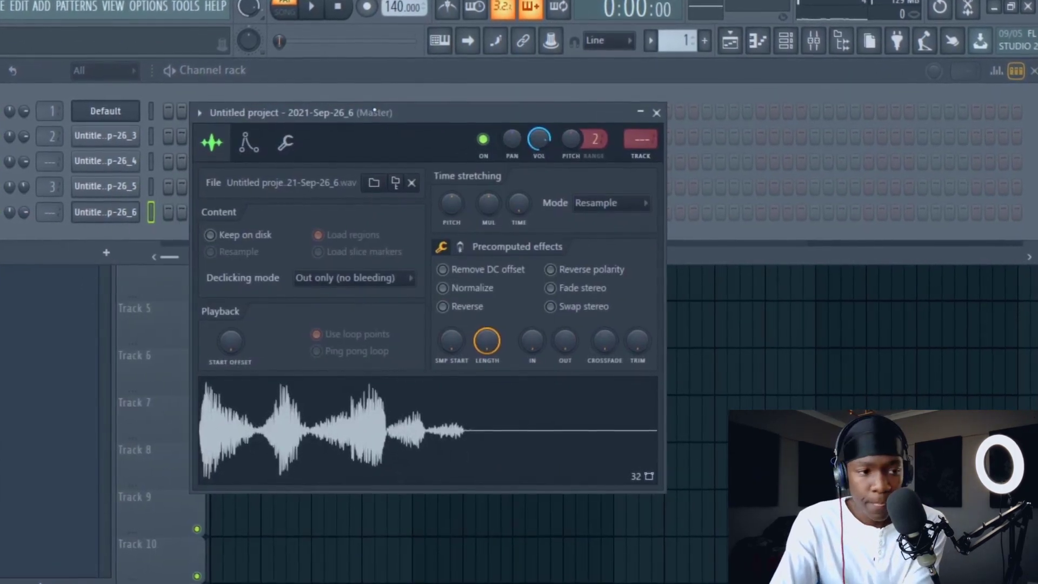
pyautogui.moveTo(565, 341)
pyautogui.mouseDown()
pyautogui.moveTo(565, 328)
pyautogui.moveTo(565, 338)
pyautogui.mouseUp()
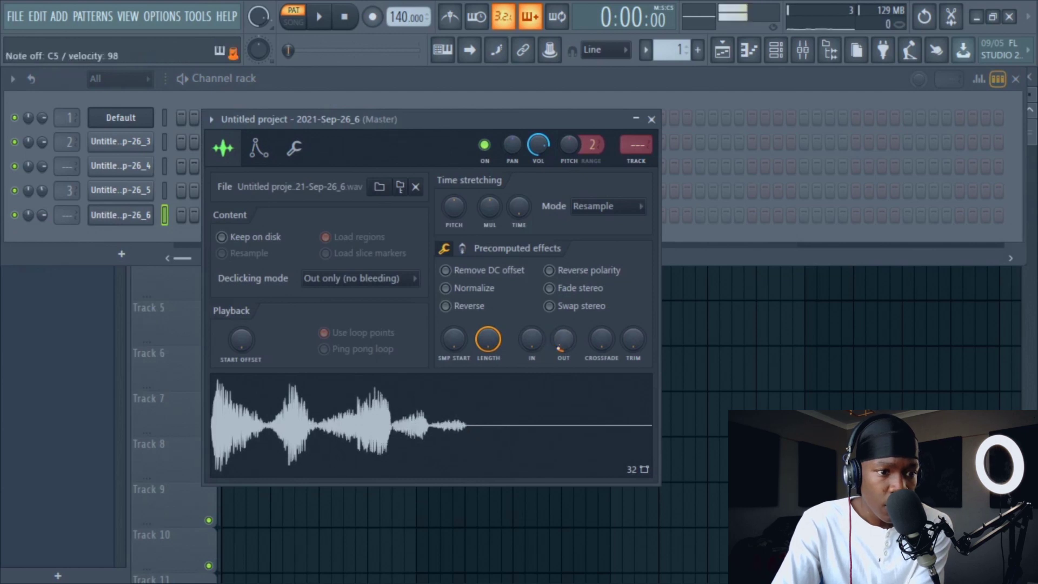
pyautogui.hotkey('ctrl', 'l')
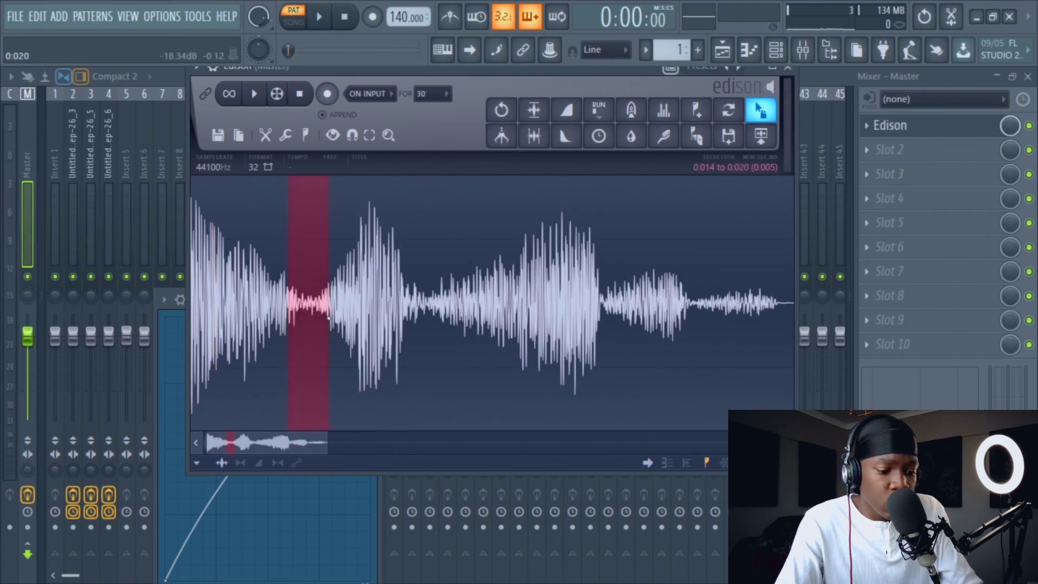
# Delete the quiet stretch from 0:014 to 0:020 between the first two bursts in Edison and play back the recording.
pyautogui.press('Delete')
pyautogui.moveTo(257, 319); pyautogui.dragTo(162, 319)
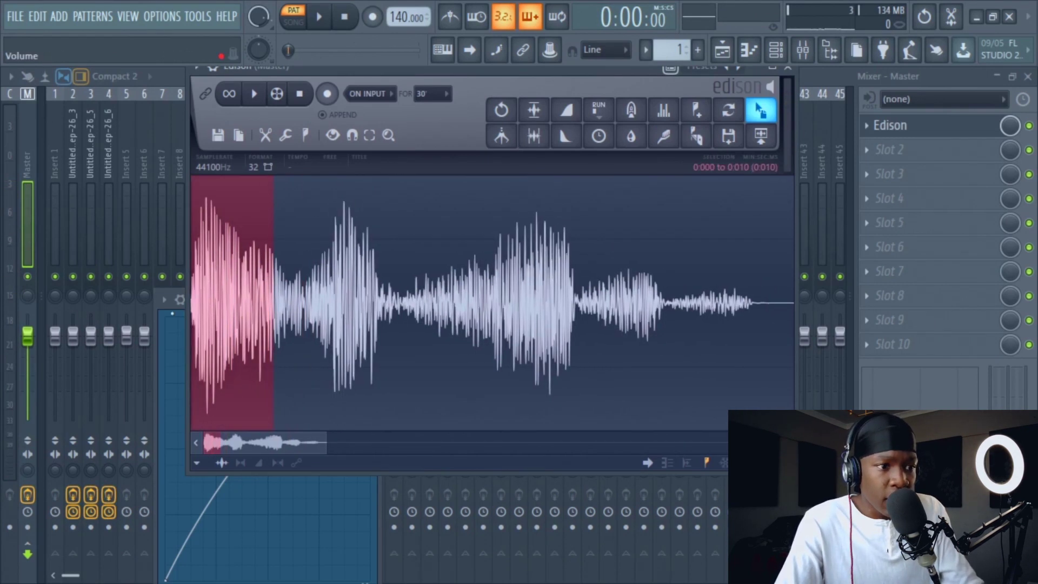
pyautogui.click(174, 324)
pyautogui.click(227, 245)
pyautogui.press('space')
pyautogui.press('space')
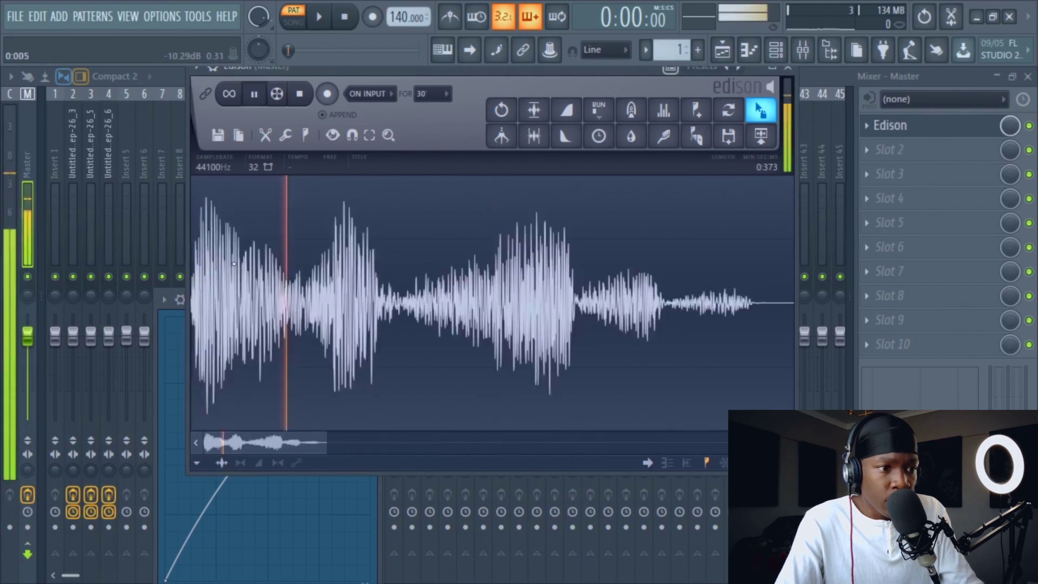
# Cut the silent tail off the recording at 0:097 and send the result to the channel rack as a new sample.
pyautogui.scroll(-3, 296, 272)
pyautogui.press('space')
pyautogui.press('space')
pyautogui.press('space')
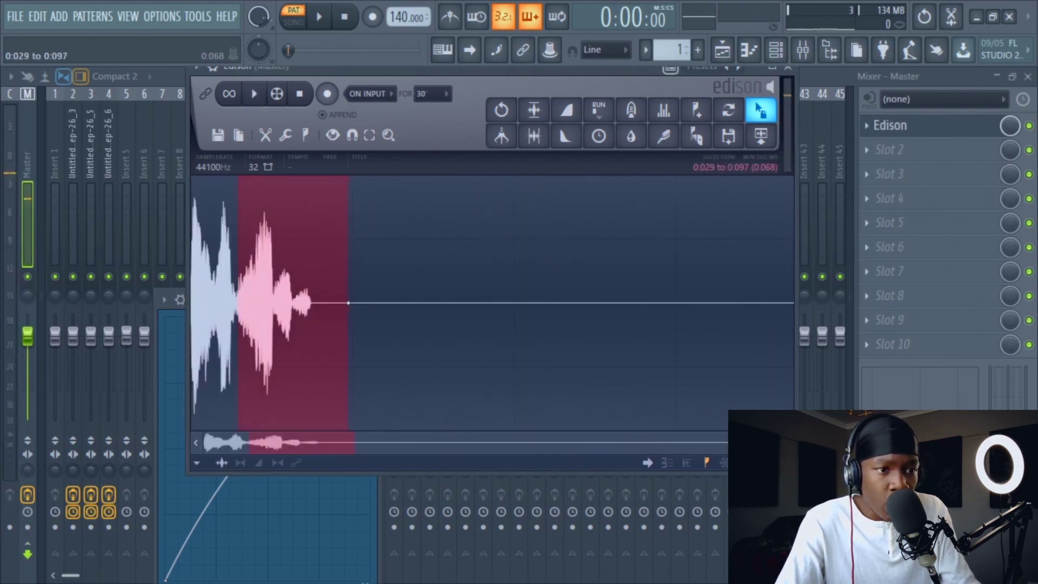
pyautogui.click(562, 145)
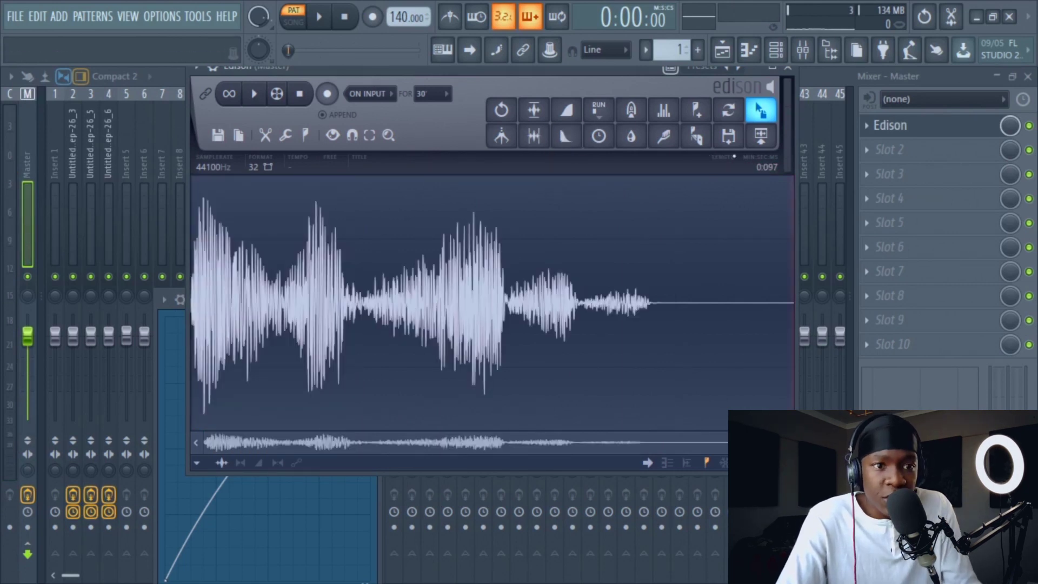
pyautogui.moveTo(765, 110); pyautogui.dragTo(327, 433)
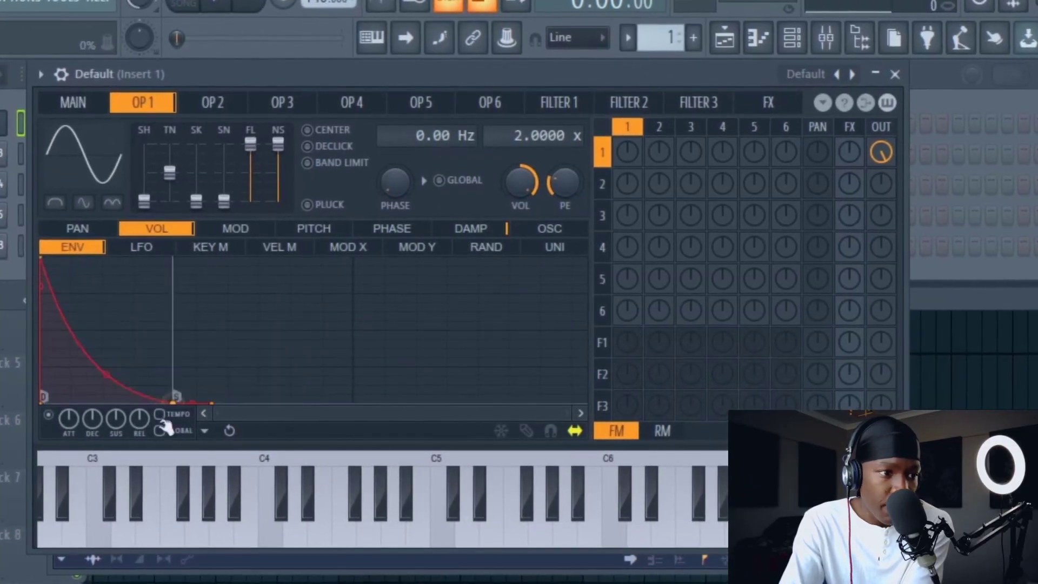
# Shorten operator 1's volume envelope in Sytrus to a very brief, steep decay and play the sound.
pyautogui.moveTo(166, 427); pyautogui.dragTo(80, 422)
pyautogui.press('q')
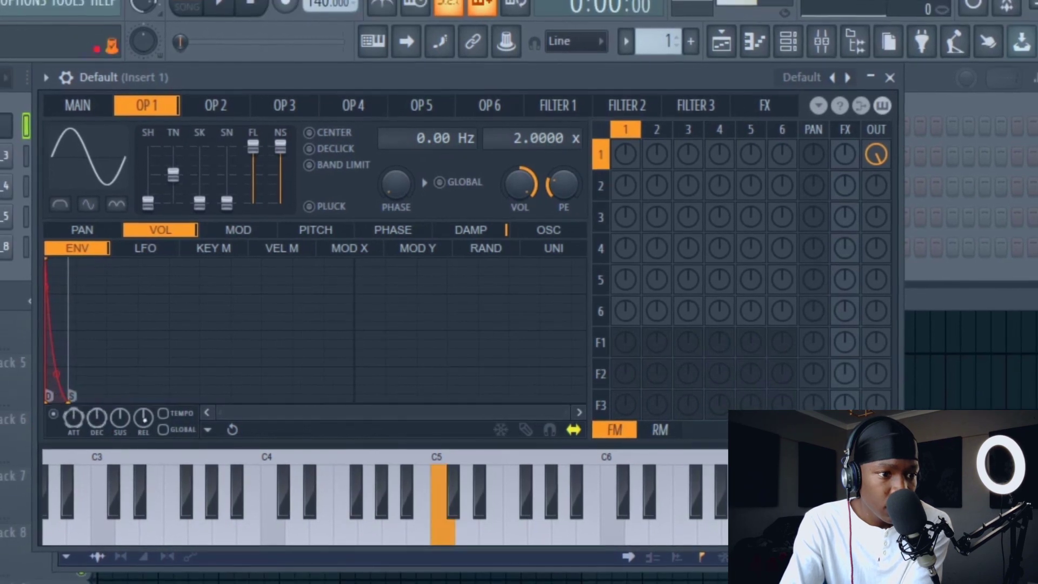
# Record the shortened Sytrus noise burst in Edison and route the resulting sample channel to mixer track 5.
pyautogui.moveTo(549, 418); pyautogui.dragTo(247, 414)
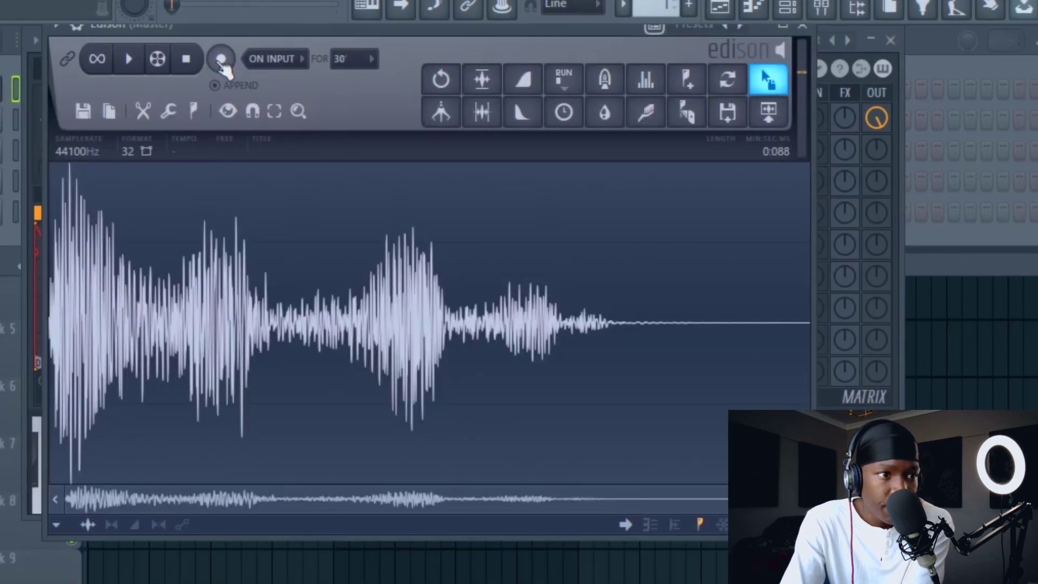
pyautogui.click(222, 61)
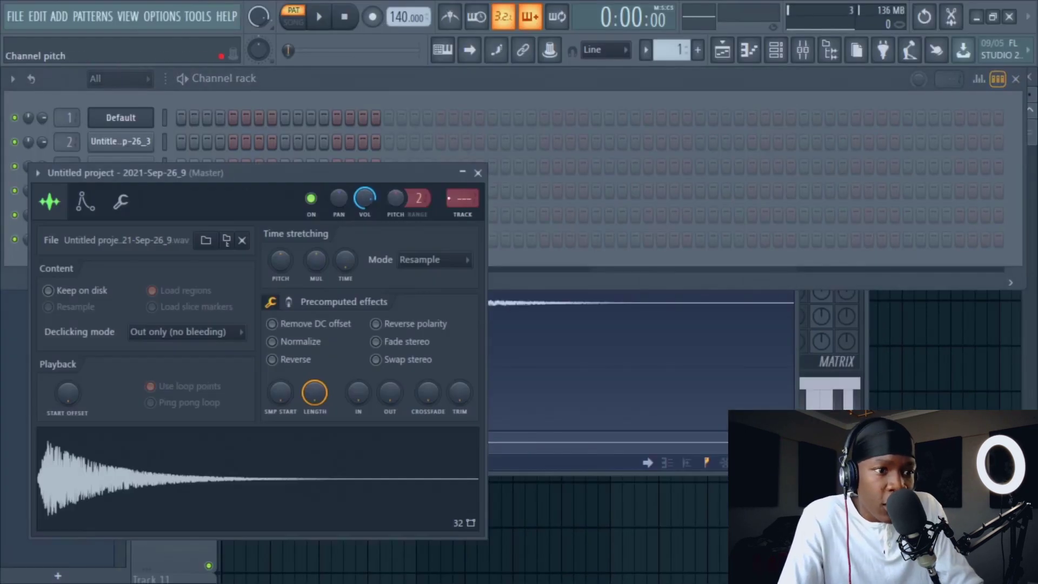
pyautogui.click(466, 220)
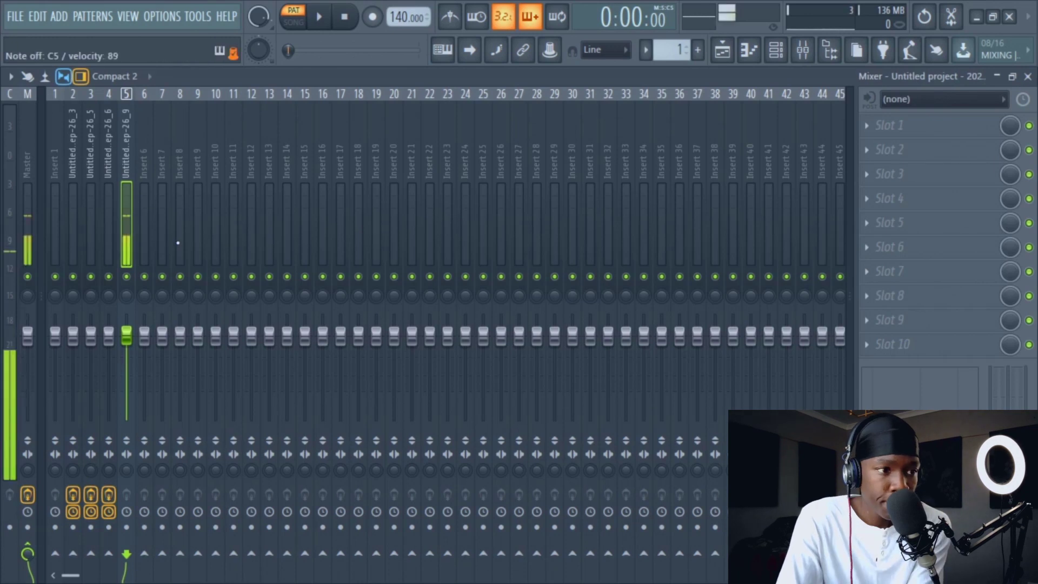
# Add Fruity Parametric EQ 2 to slot 1 of mixer track 5 and move its band 7 low-pass to the far treble end.
pyautogui.click(890, 125)
pyautogui.moveTo(887, 146)
pyautogui.click(541, 325)
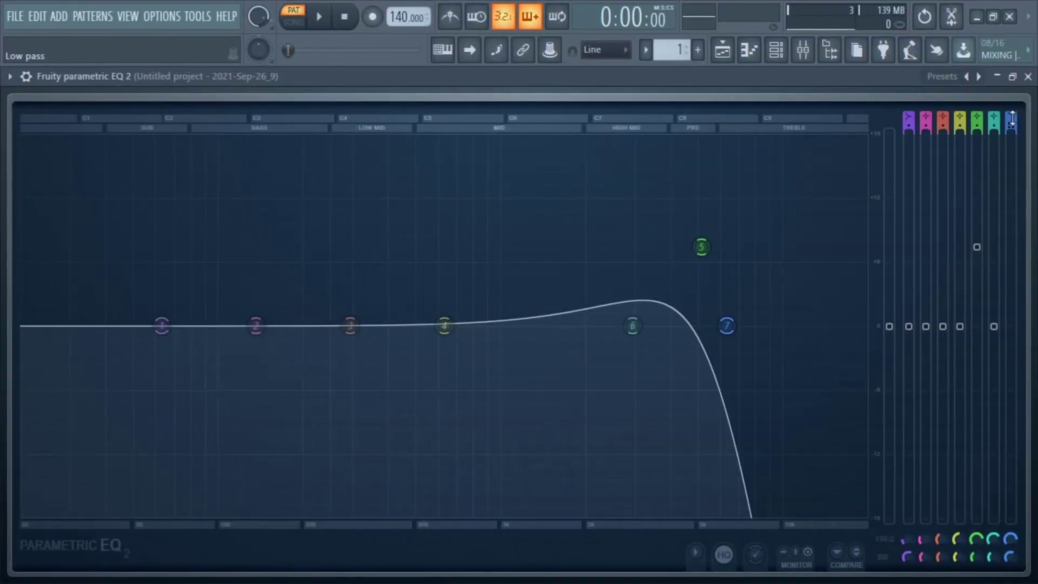
pyautogui.moveTo(728, 327); pyautogui.dragTo(854, 326)
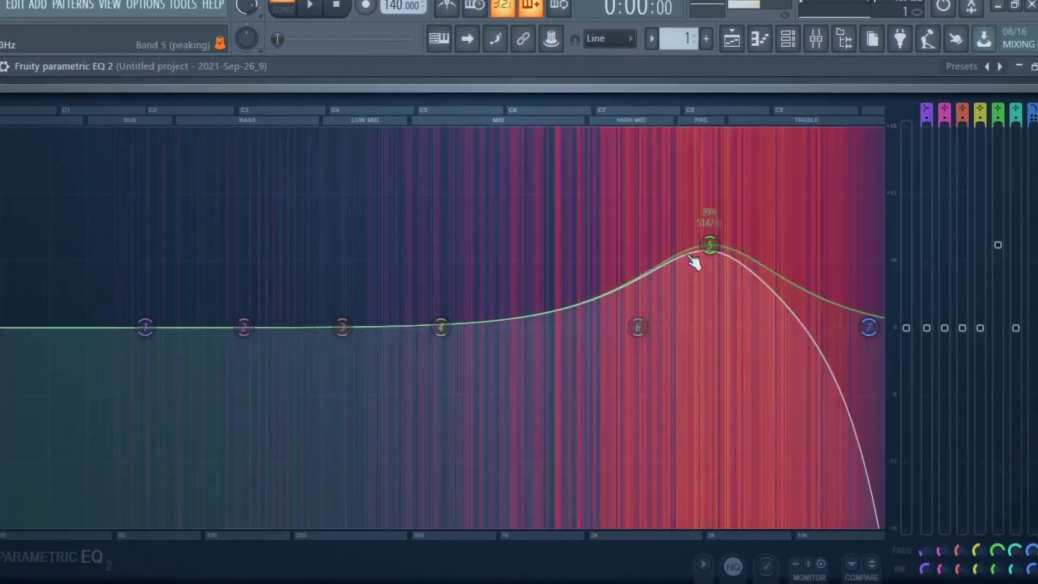
# Boost the high frequencies with equalizer bands 4, 5 and 6 and roll off everything below about 2 kHz with a band 1 high-pass.
pyautogui.moveTo(703, 246); pyautogui.dragTo(869, 161)
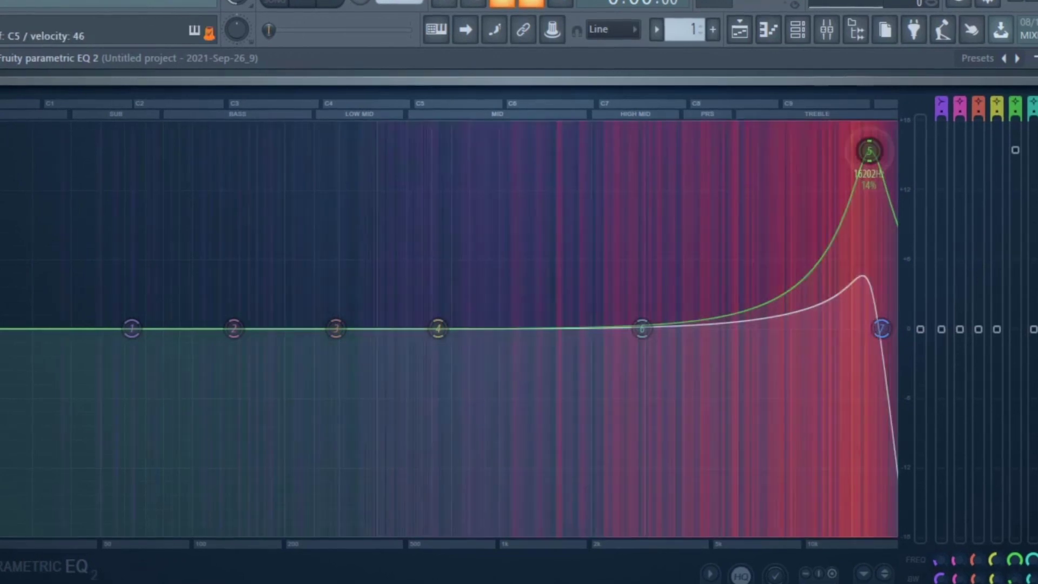
pyautogui.moveTo(942, 108); pyautogui.dragTo(940, 97)
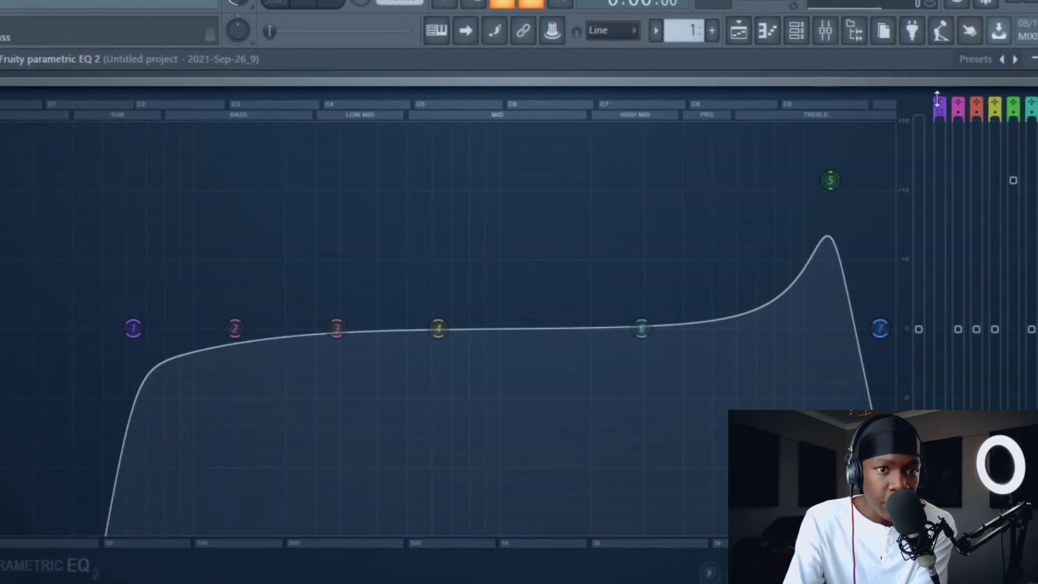
pyautogui.moveTo(133, 328); pyautogui.dragTo(499, 328)
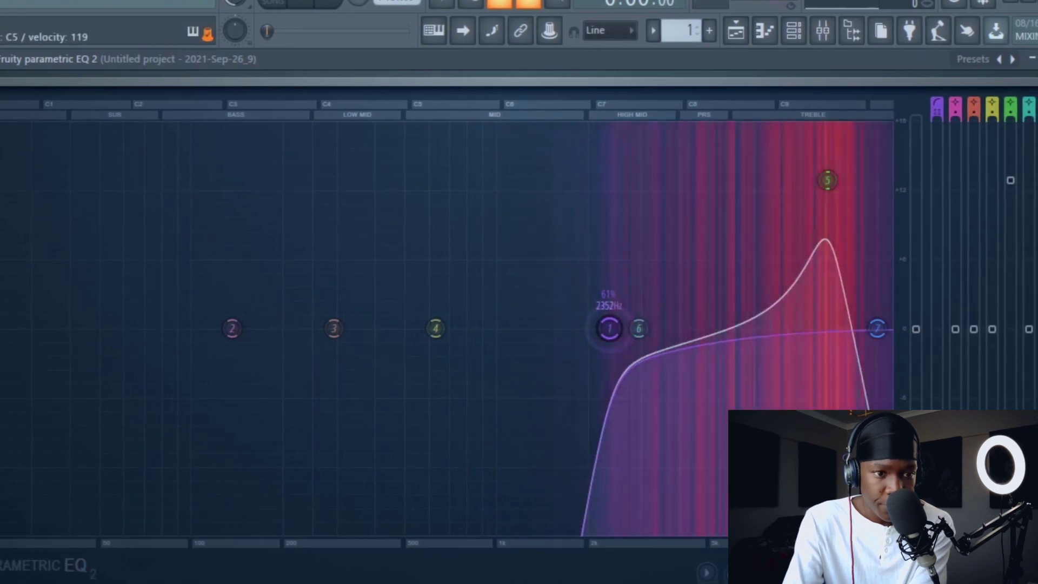
pyautogui.moveTo(609, 329)
pyautogui.mouseDown()
pyautogui.moveTo(454, 326)
pyautogui.moveTo(591, 328)
pyautogui.mouseUp()
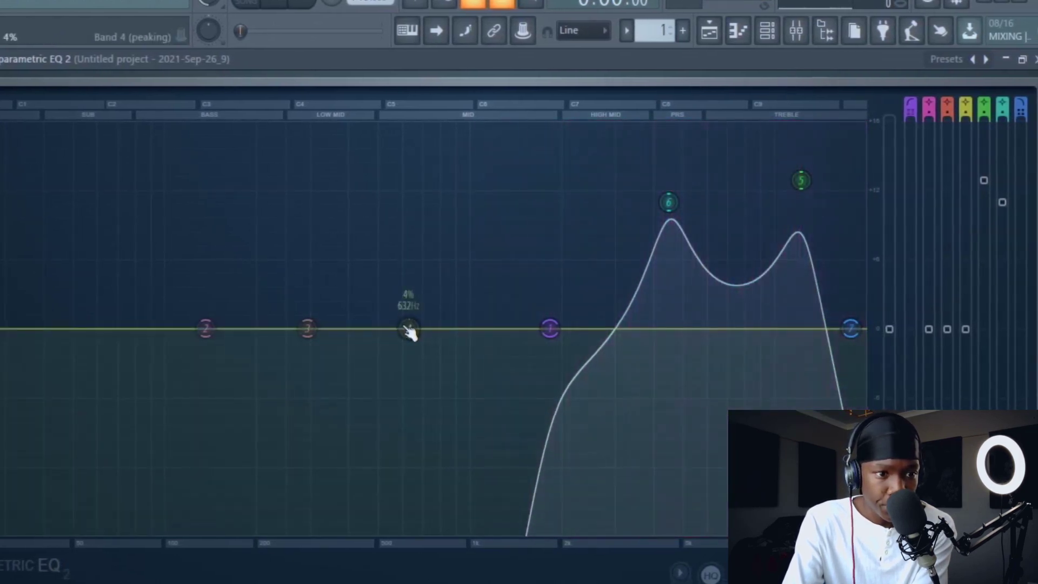
pyautogui.moveTo(410, 328); pyautogui.dragTo(593, 201)
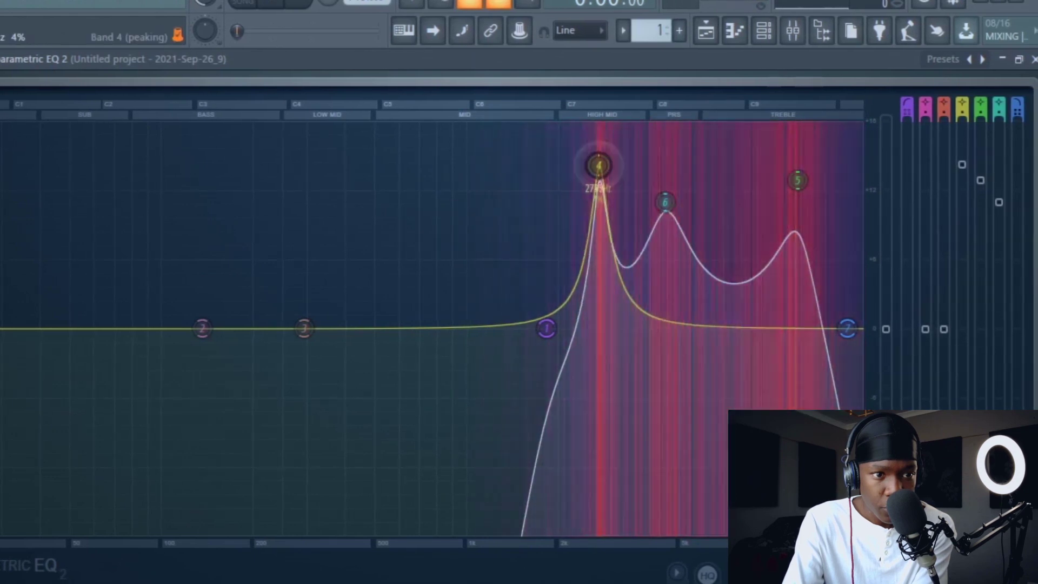
pyautogui.moveTo(599, 166); pyautogui.dragTo(697, 214)
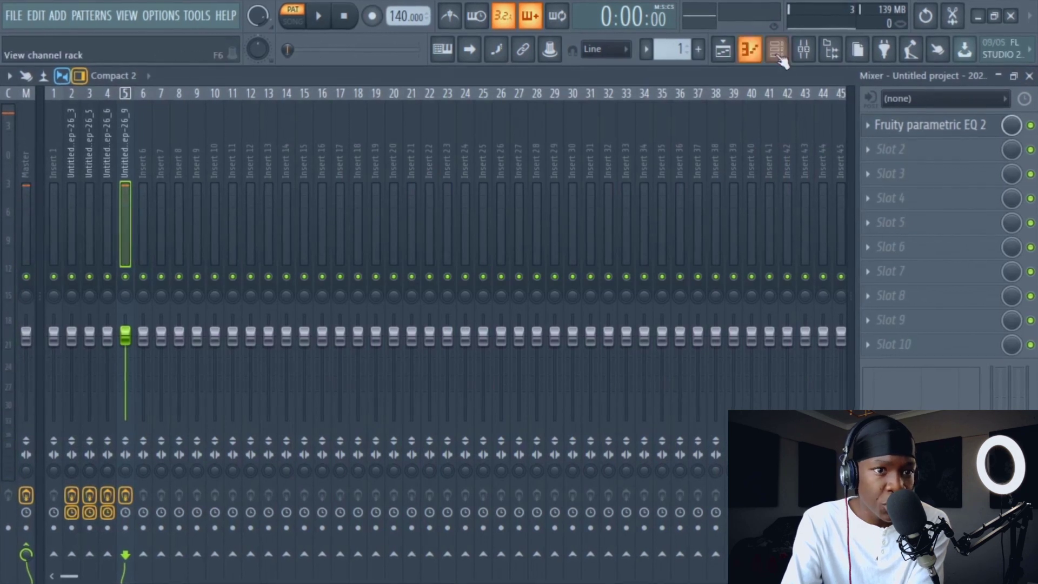
# Adjust the channel volume of the newest sample in the channel rack and reset the volume fader of mixer track 5.
pyautogui.click(777, 49)
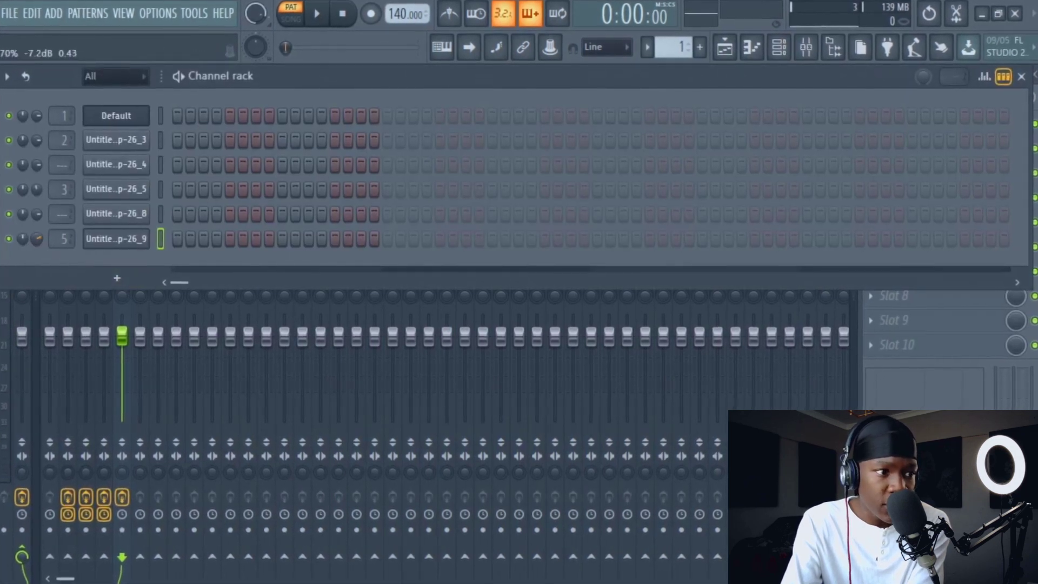
pyautogui.moveTo(36, 239); pyautogui.dragTo(36, 246)
pyautogui.press('F6')
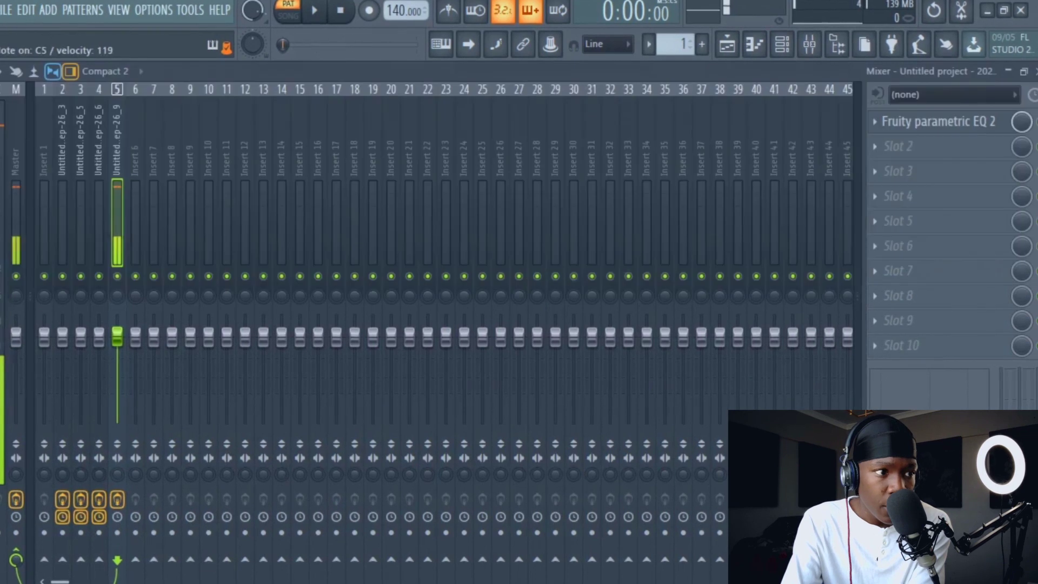
pyautogui.click(781, 46)
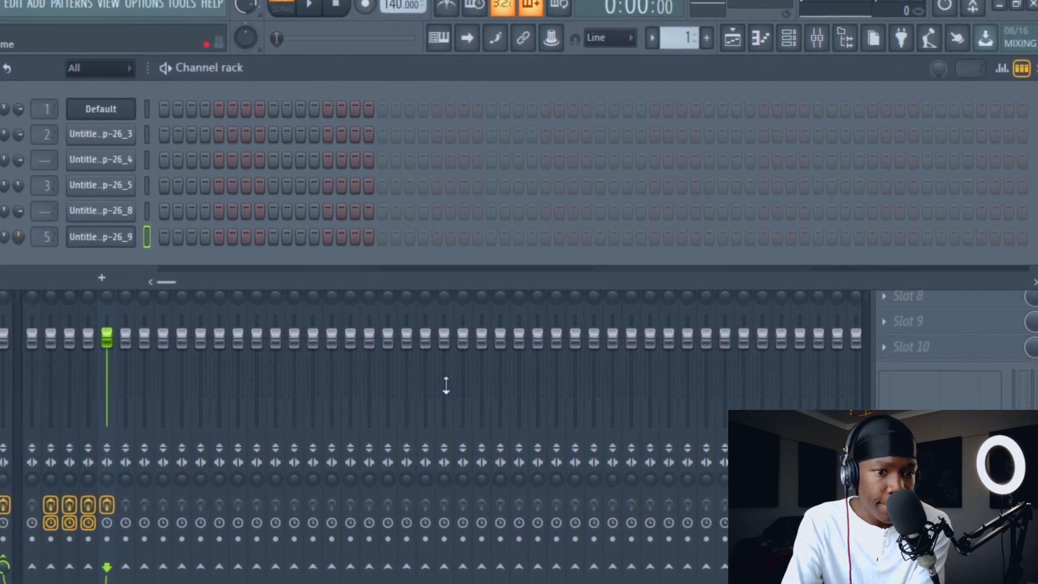
pyautogui.press('F6')
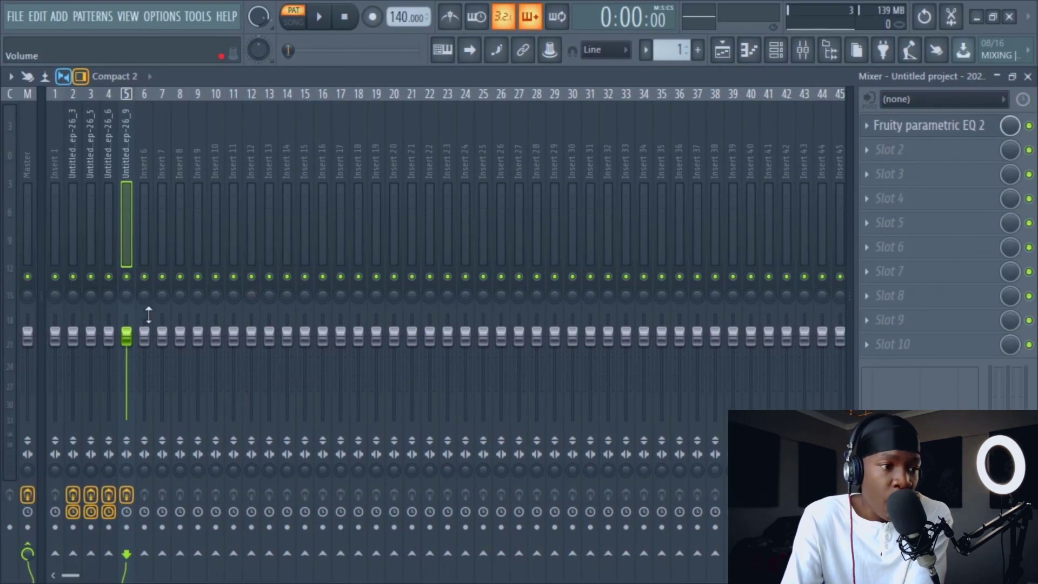
pyautogui.rightClick(136, 349)
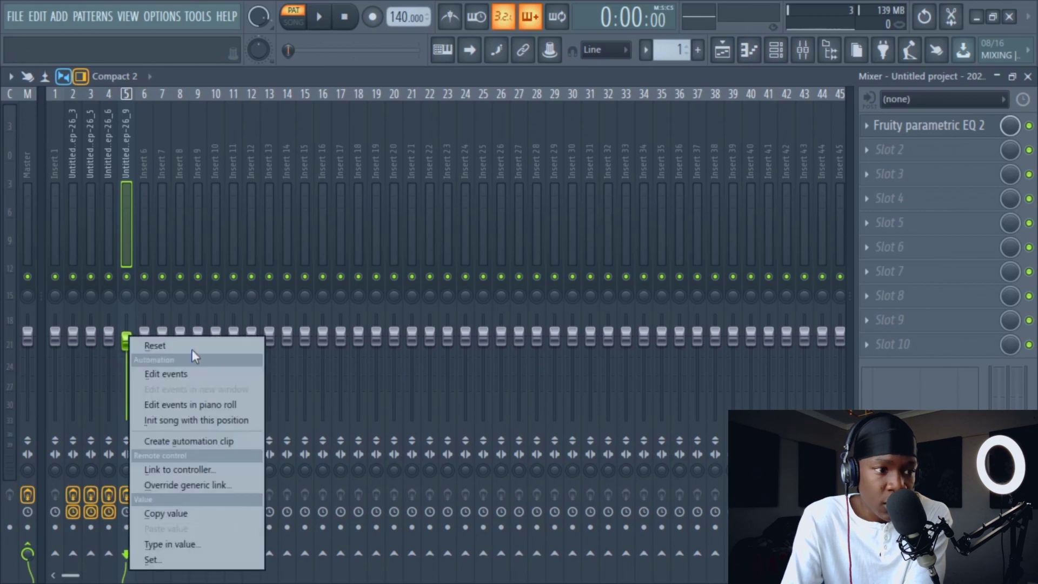
pyautogui.click(193, 340)
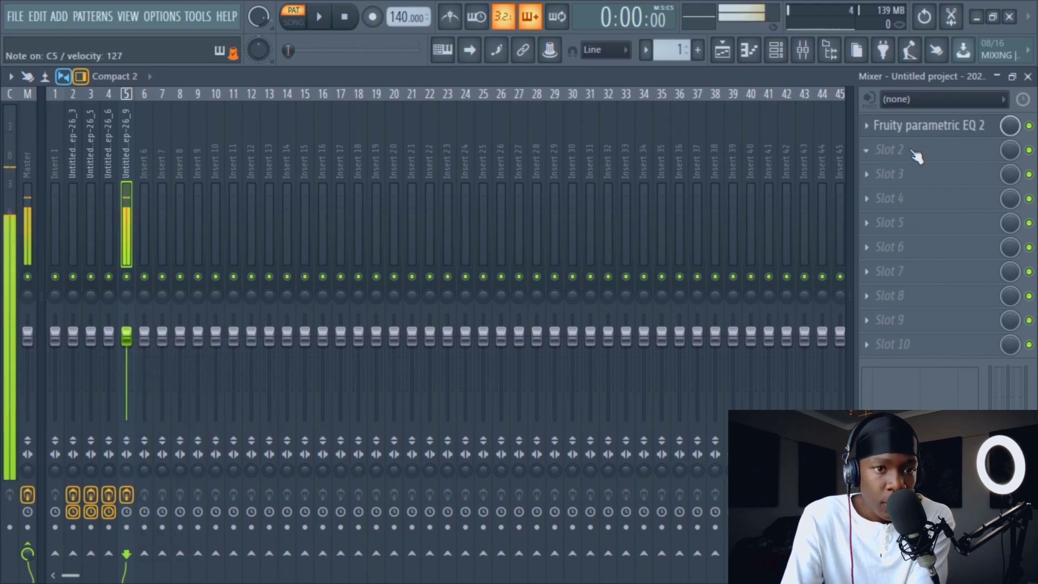
# Review the equalizer curve on mixer track 5 and add Soundgoodizer in slot 3 of its effect chain.
pyautogui.click(917, 154)
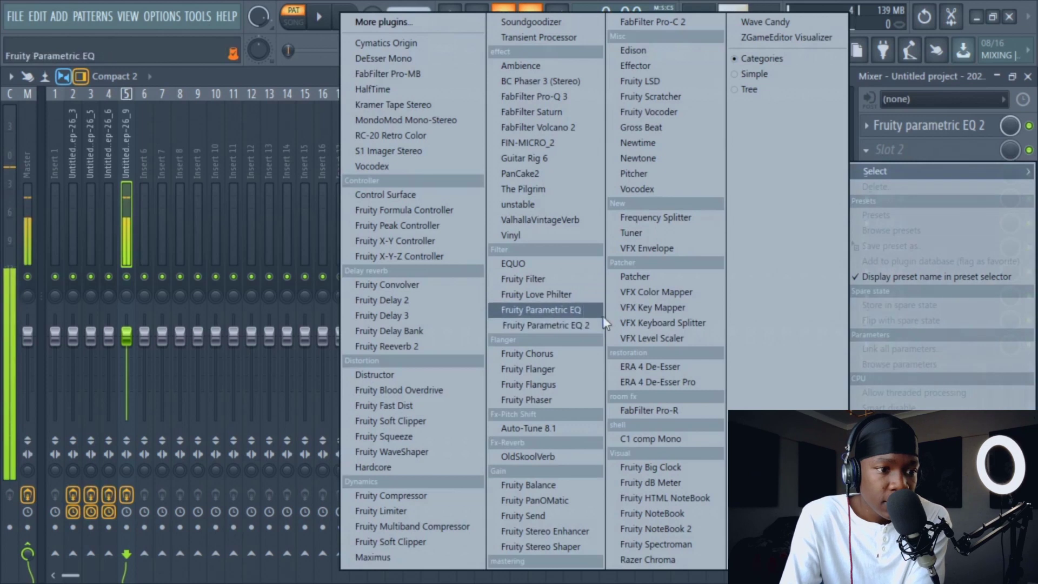
pyautogui.click(948, 103)
pyautogui.click(912, 136)
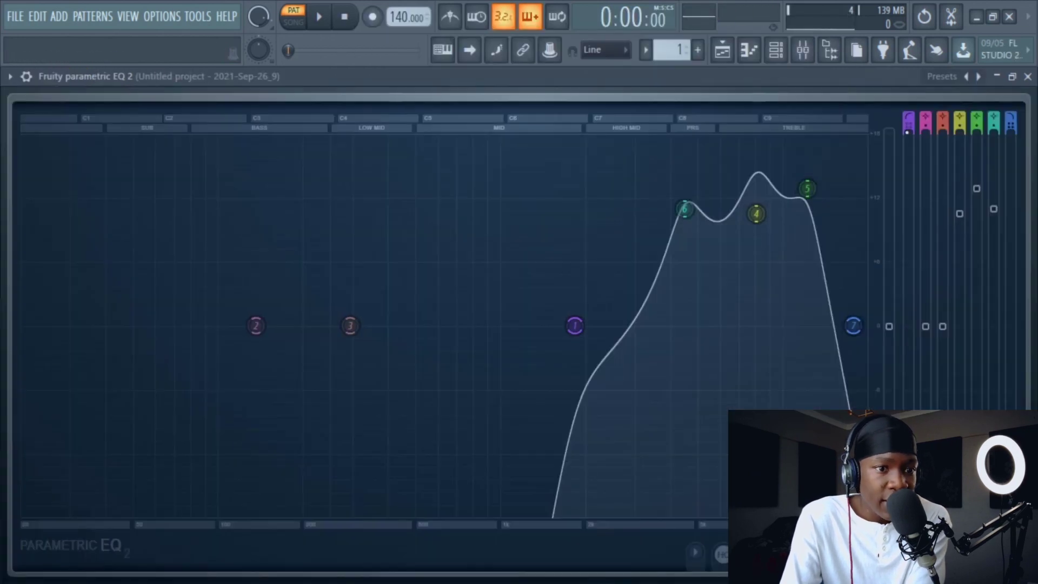
pyautogui.click(1027, 77)
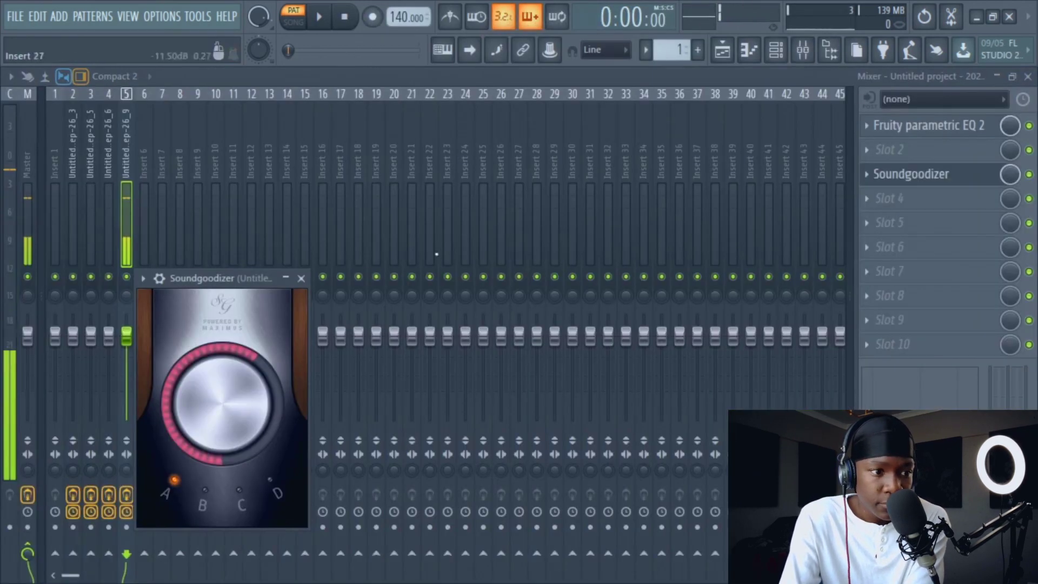
pyautogui.click(301, 278)
# Add Transient Processor in slot 5, turn its release well down and fine-tune the attack while playing the sound.
pyautogui.click(897, 208)
pyautogui.moveTo(876, 219)
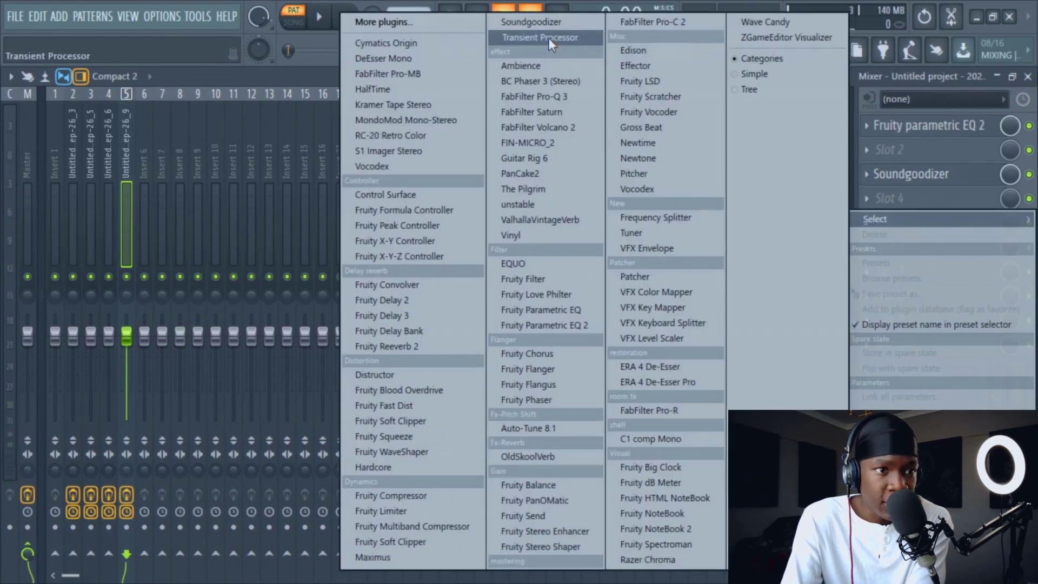
pyautogui.click(548, 38)
pyautogui.moveTo(319, 228); pyautogui.dragTo(320, 265)
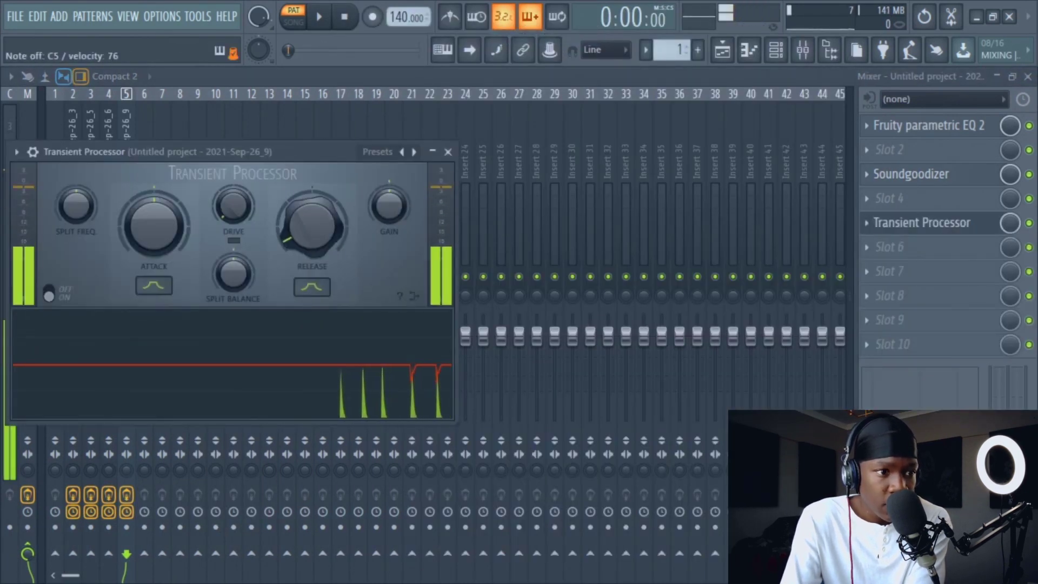
pyautogui.moveTo(154, 226); pyautogui.dragTo(154, 202)
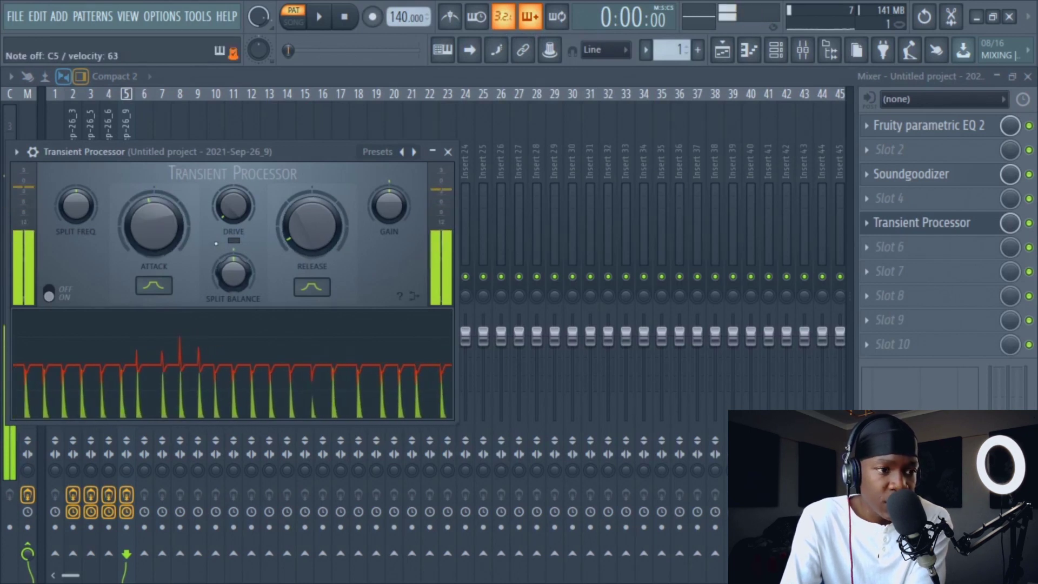
pyautogui.click(448, 152)
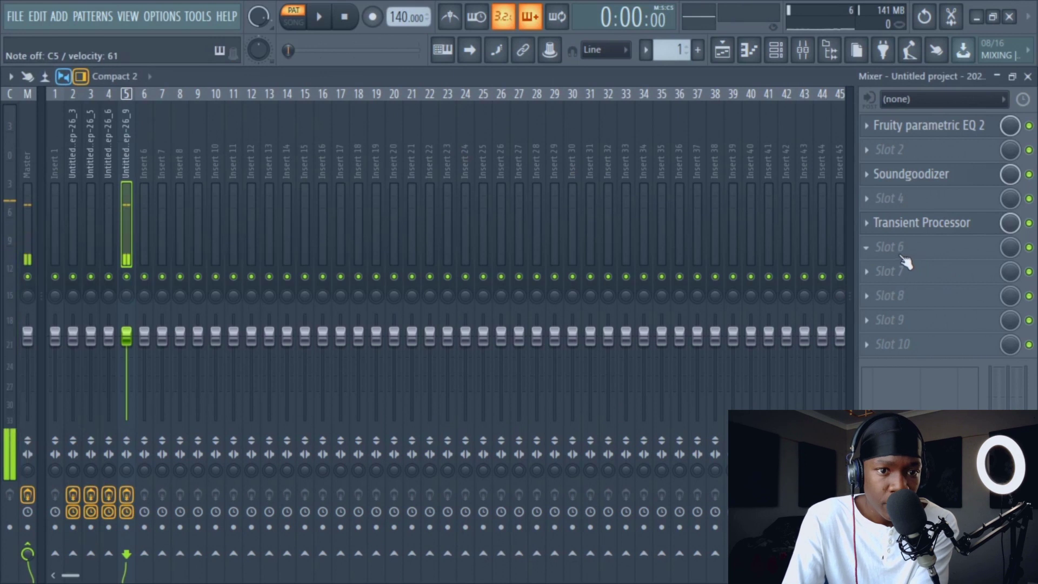
# Add Fruity Reeverb 2 in slot 8 and a second Fruity Parametric EQ 2 in slot 7 ahead of it.
pyautogui.click(900, 277)
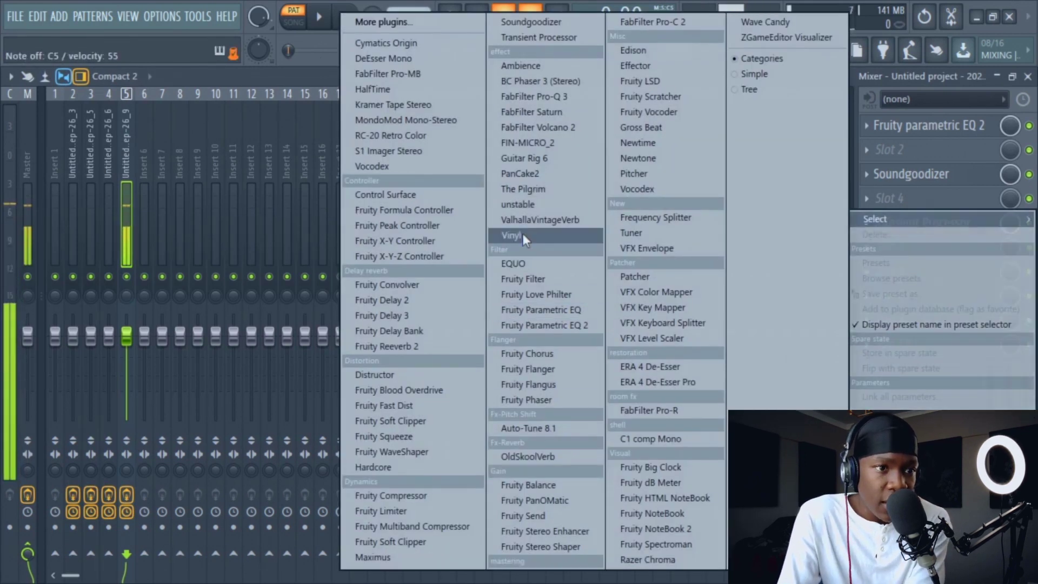
pyautogui.click(387, 349)
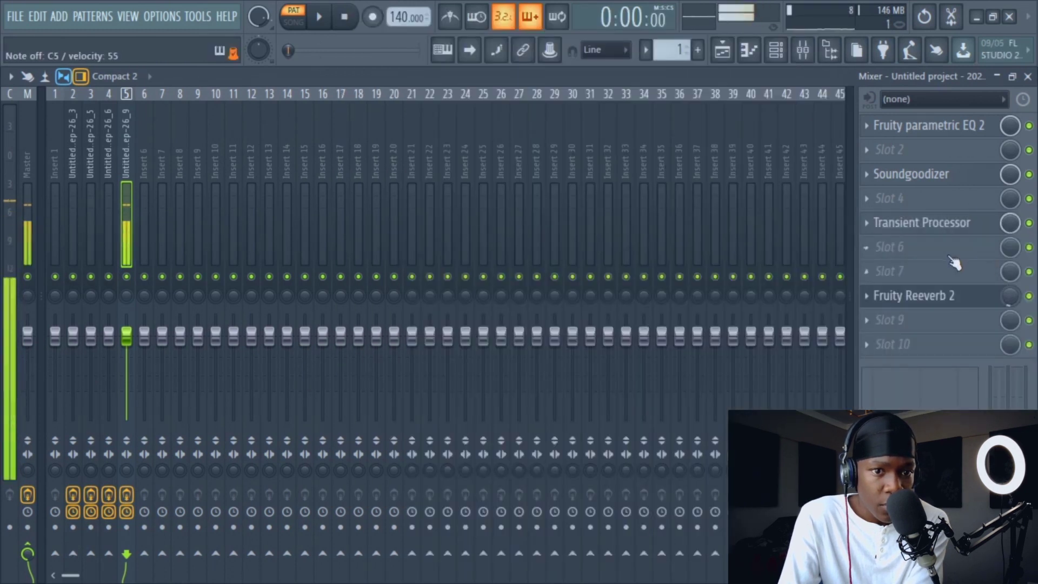
pyautogui.click(922, 274)
pyautogui.click(566, 323)
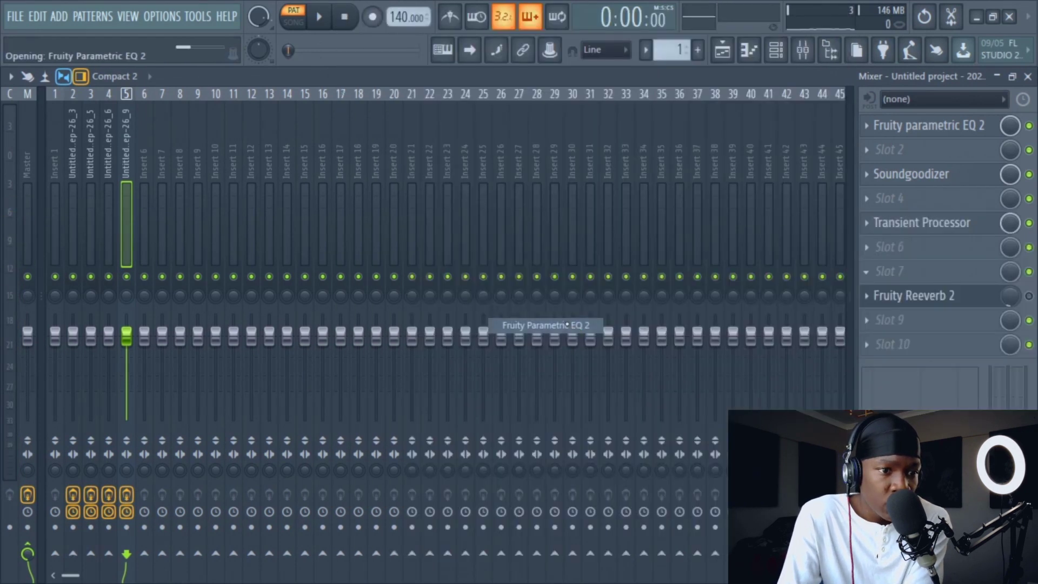
# Shape the second equalizer with a small treble boost, gentle cuts including band 3 at about 2989 Hz, and lows removed by band 1.
pyautogui.moveTo(415, 249); pyautogui.dragTo(463, 195)
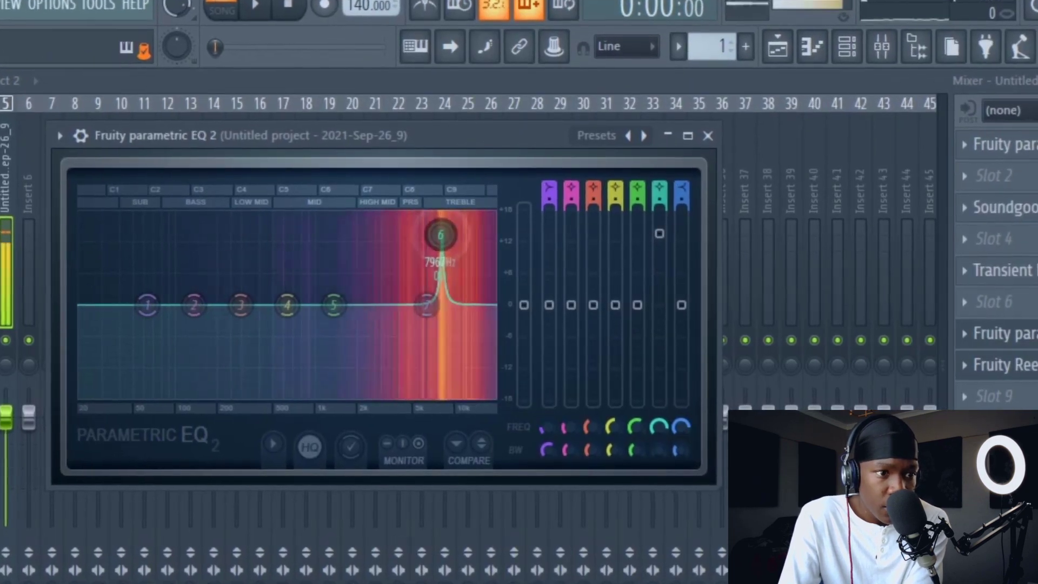
pyautogui.moveTo(441, 234); pyautogui.dragTo(436, 309)
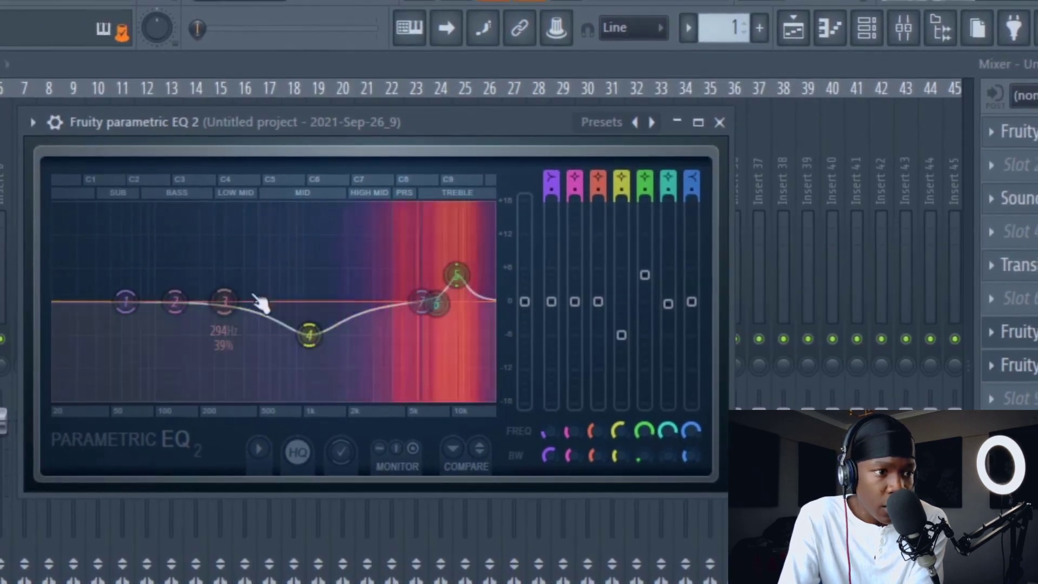
pyautogui.moveTo(259, 303); pyautogui.dragTo(382, 309)
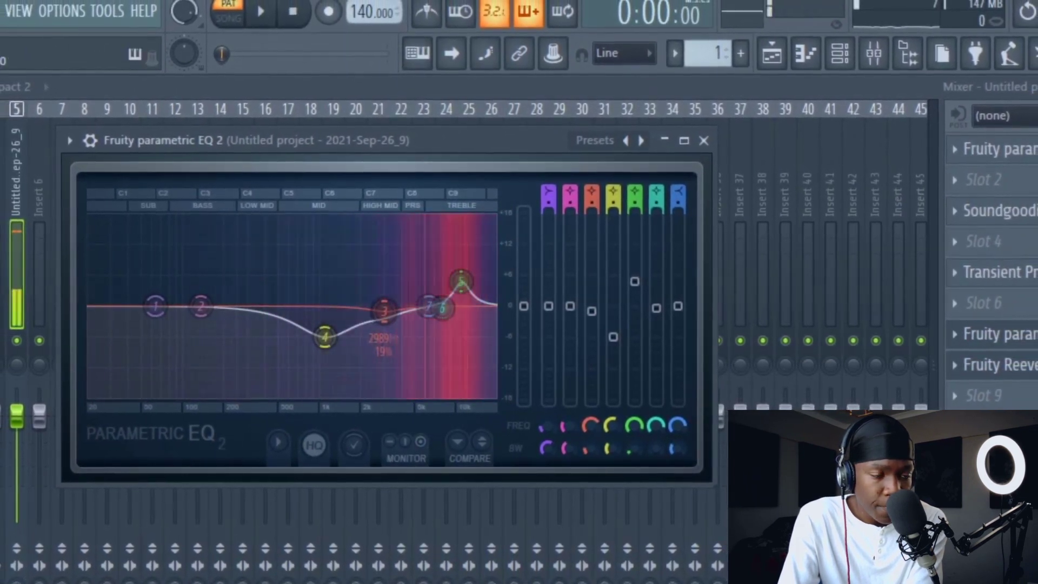
pyautogui.moveTo(201, 307); pyautogui.dragTo(436, 324)
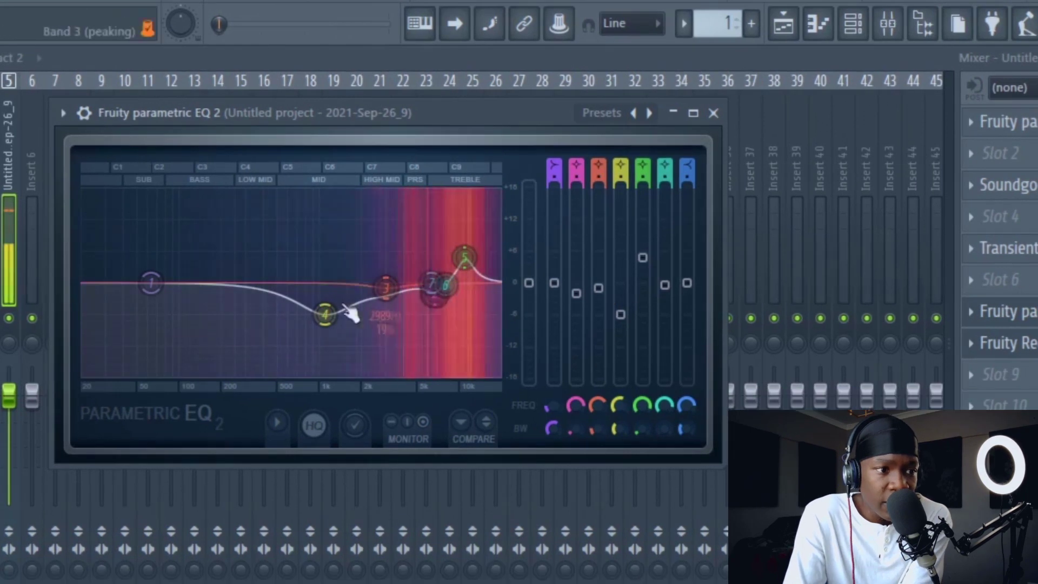
pyautogui.moveTo(151, 283); pyautogui.dragTo(296, 373)
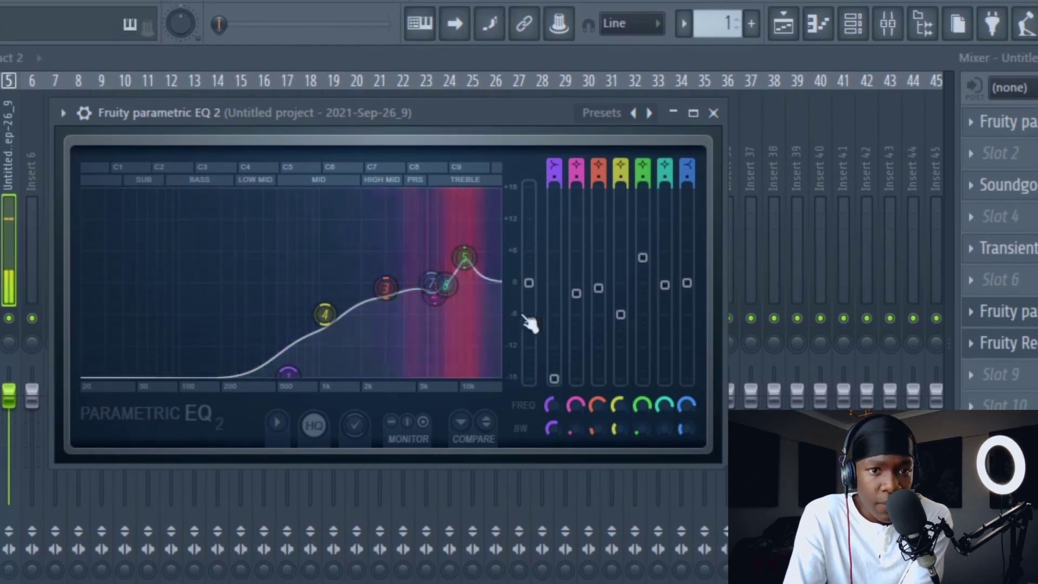
pyautogui.click(713, 114)
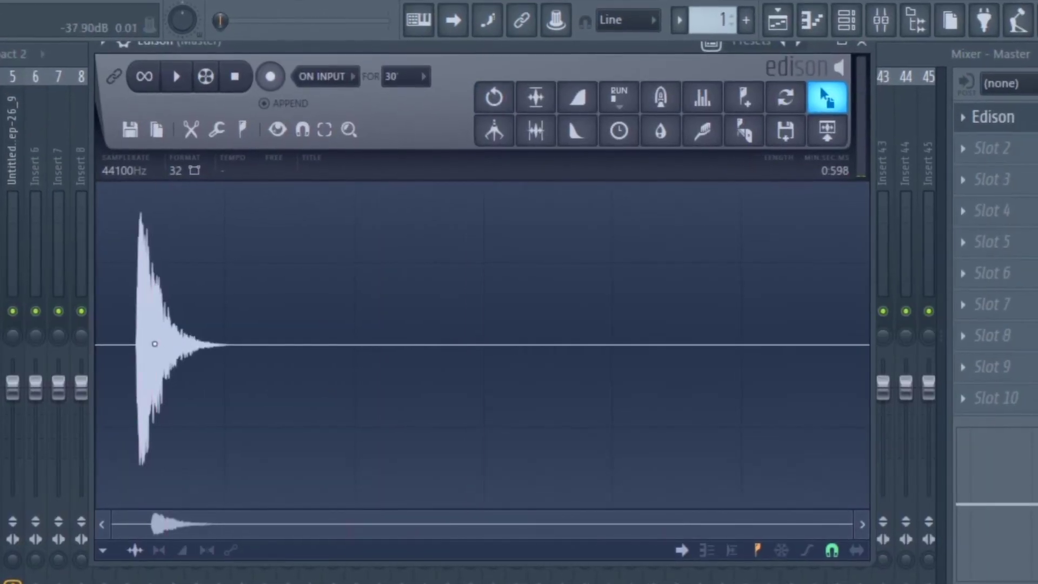
# Select 0:000 to 0:045 of the new Edison recording, trim the silence at its start and play it back.
pyautogui.moveTo(154, 344); pyautogui.dragTo(95, 343)
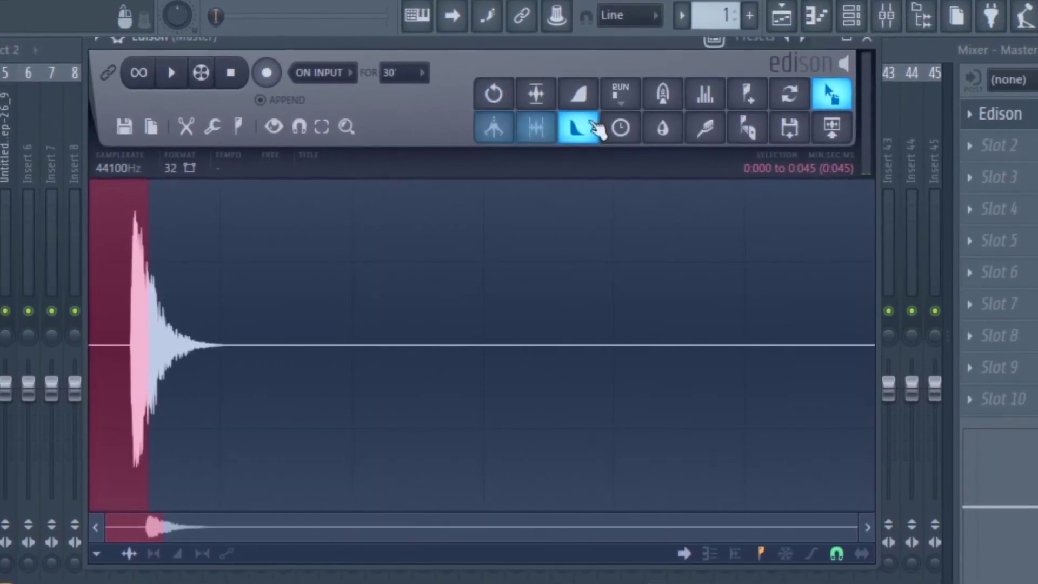
pyautogui.click(536, 132)
pyautogui.click(183, 366)
pyautogui.press('space')
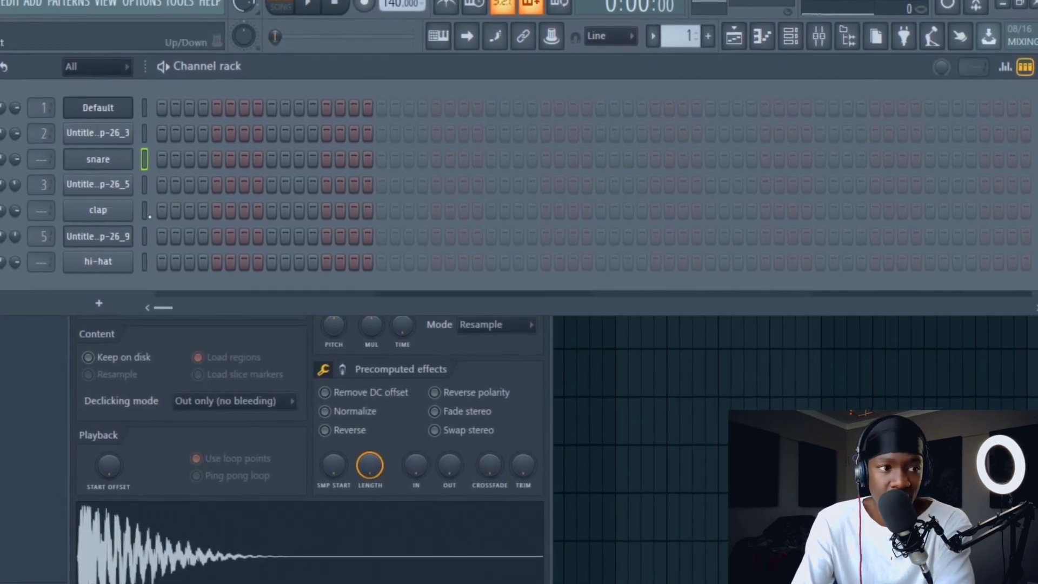
# Select the clap channel in the channel rack and play its sound.
pyautogui.click(149, 212)
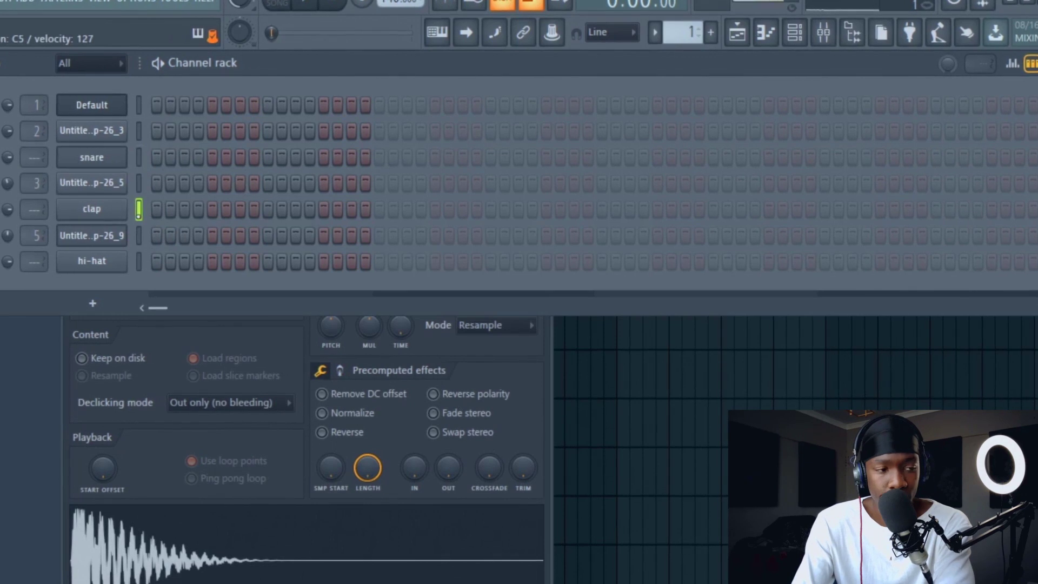